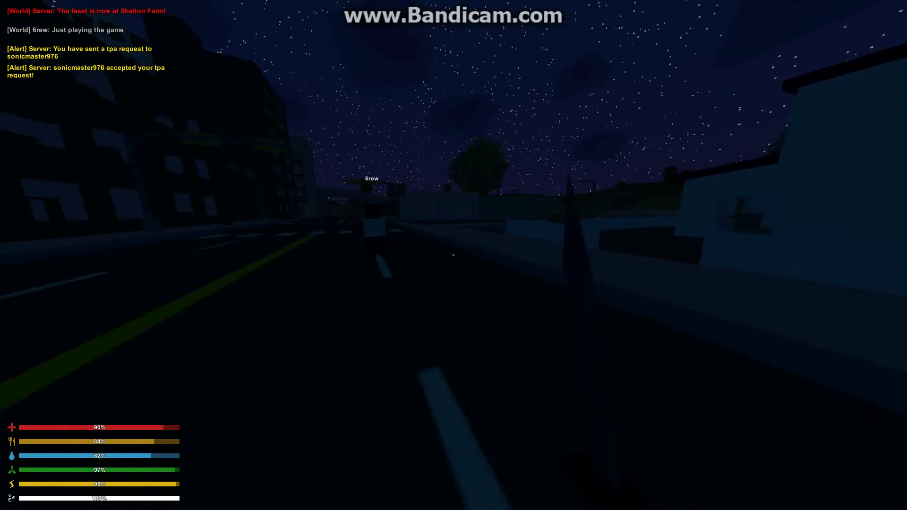
# Step: Run down the road alongside the teammate to the post office
pyautogui.press('w')
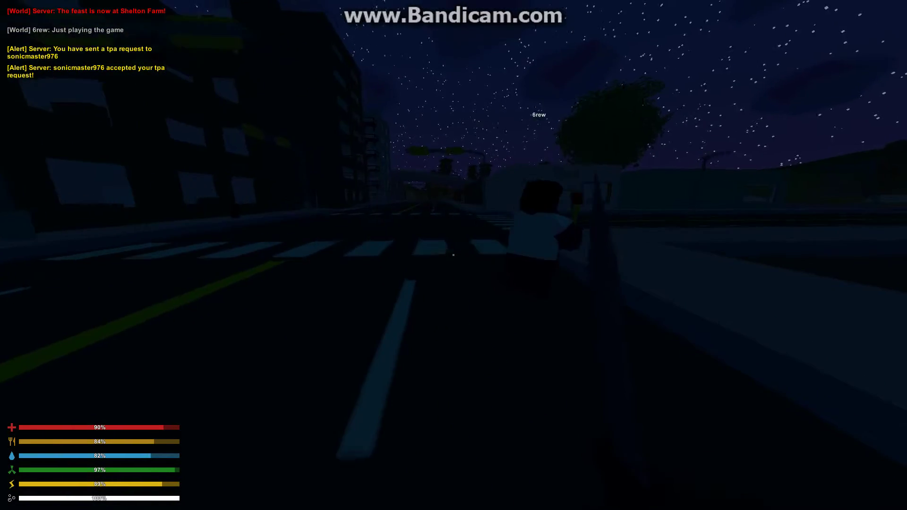
pyautogui.press('w')
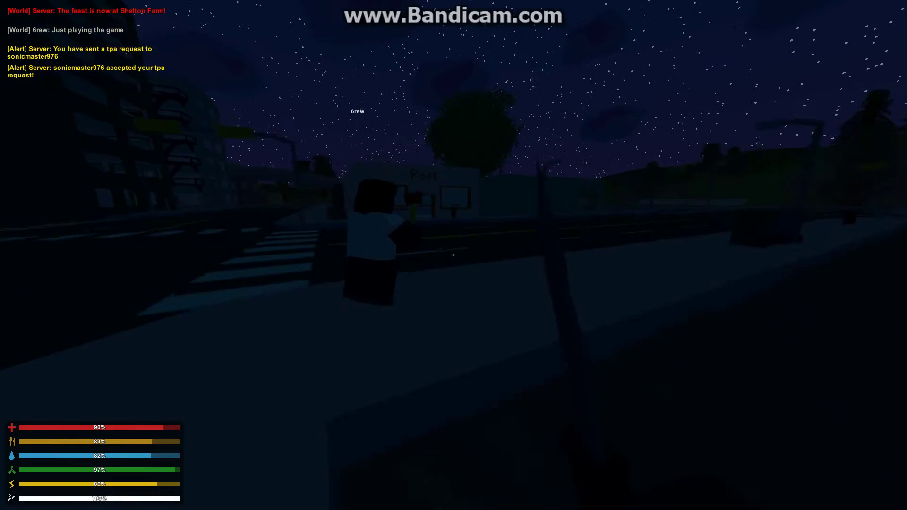
pyautogui.press('w')
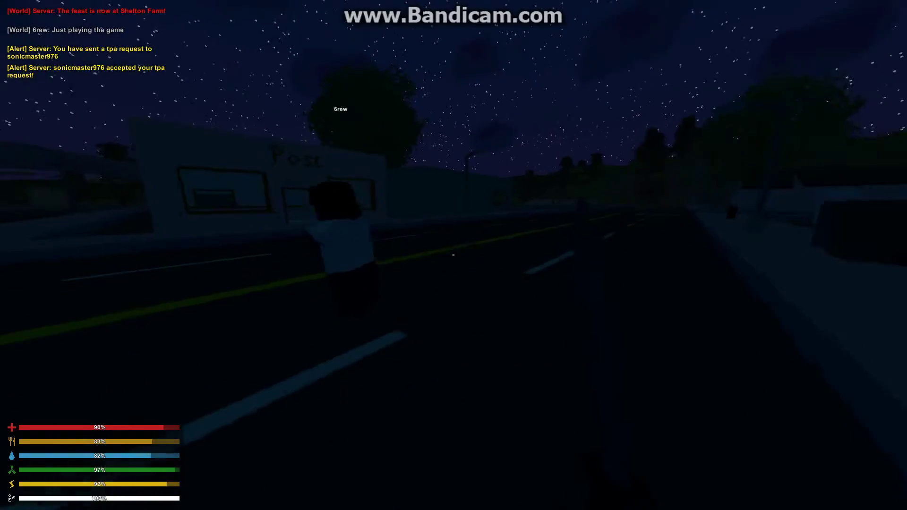
pyautogui.press('w')
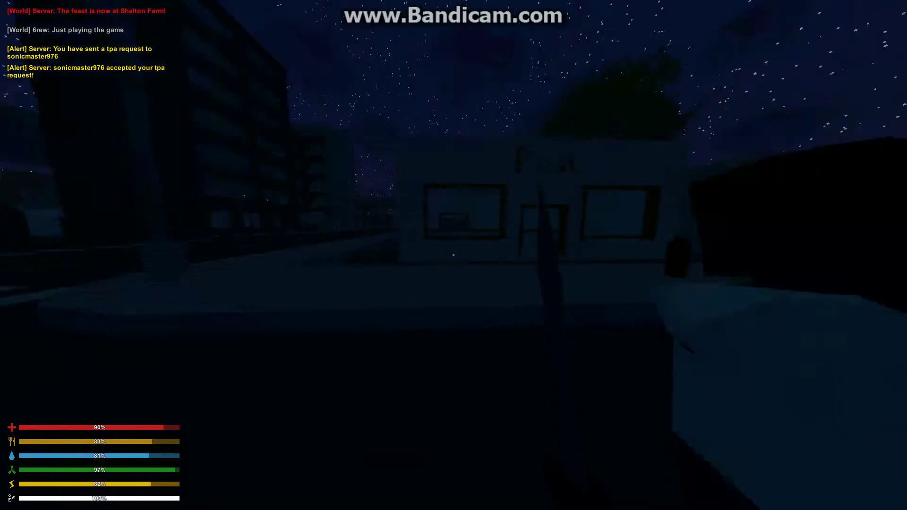
pyautogui.press('w')
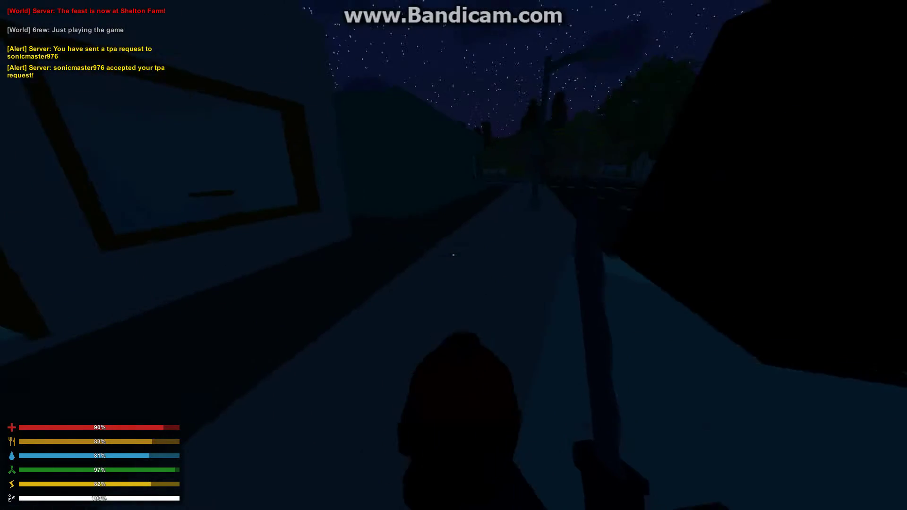
pyautogui.press('w')
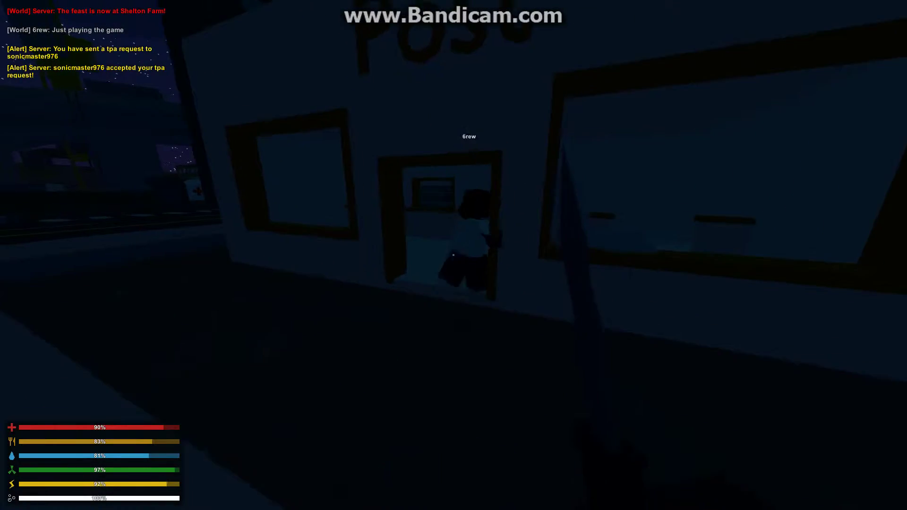
# Step: Enter the post office's dark doorway and knife the zombie in the shelved room
pyautogui.press('w')
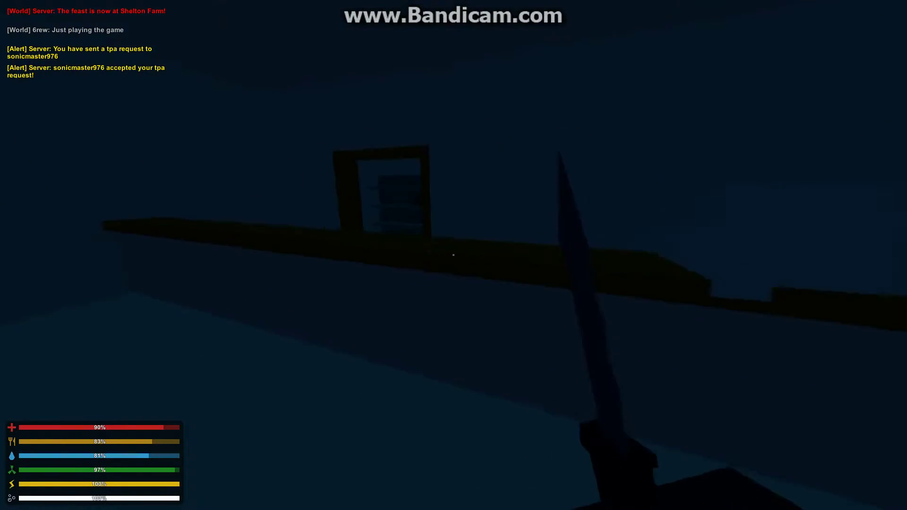
pyautogui.press('w')
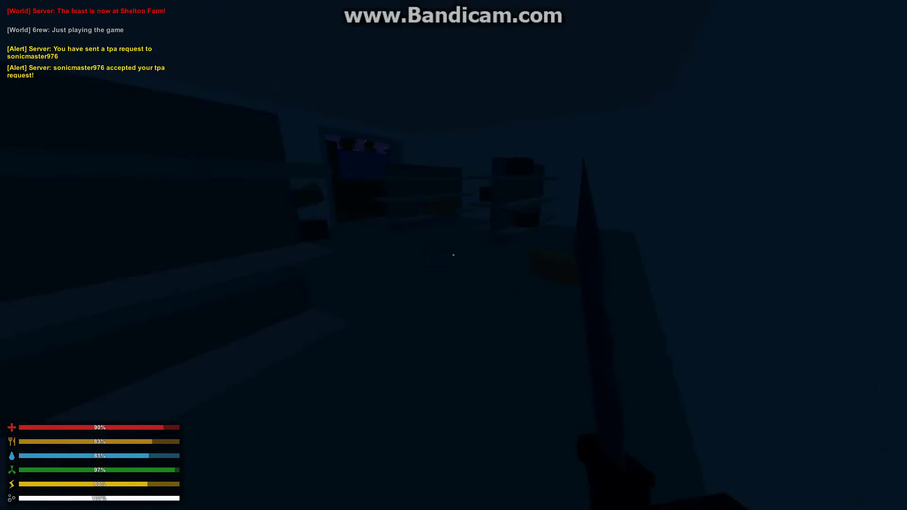
pyautogui.click(453, 255)
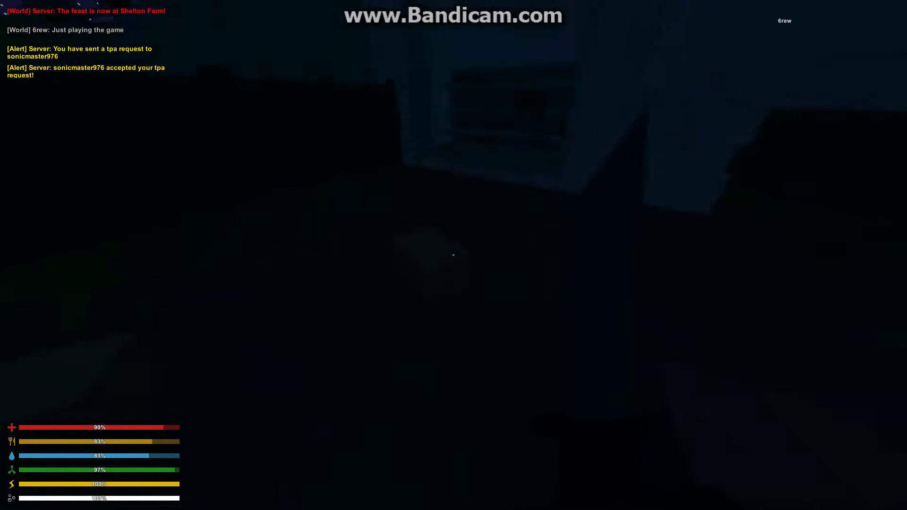
pyautogui.hotkey('shift', 'w')
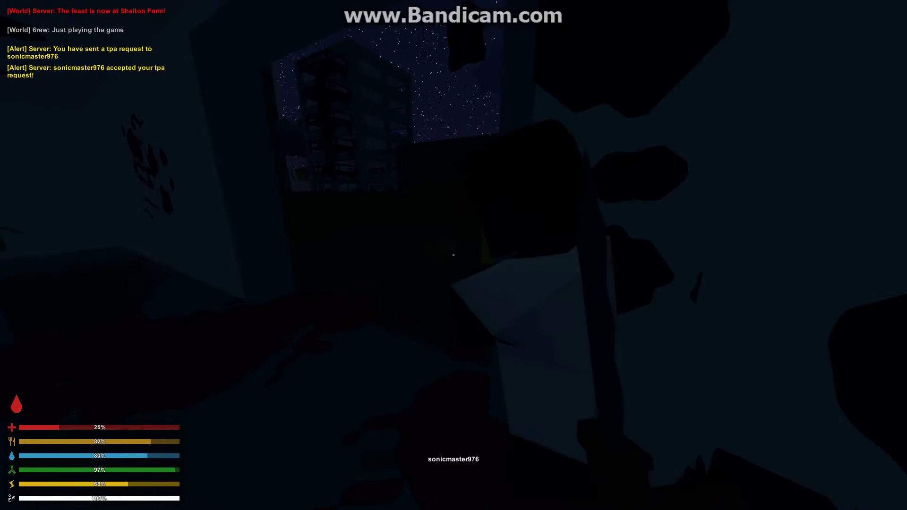
# Step: Equip a bandage from the inventory and apply it to stop the bleeding
pyautogui.press('g')
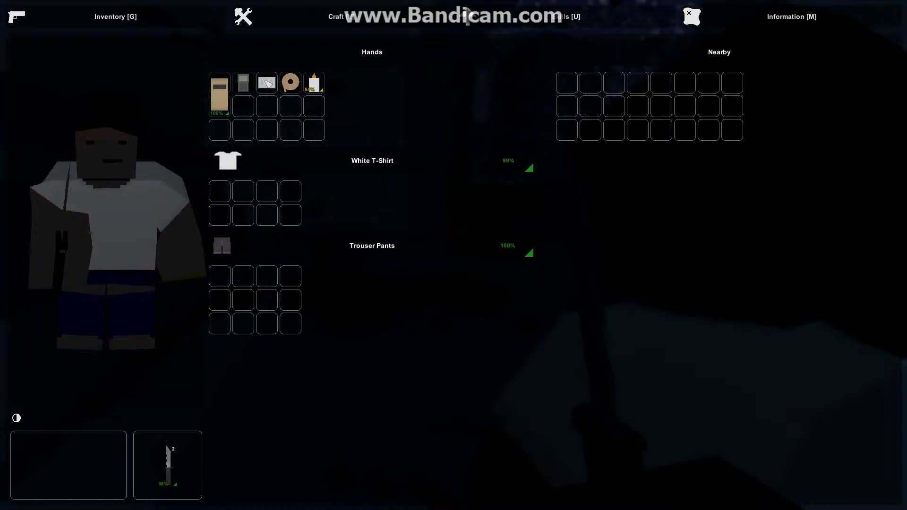
pyautogui.click(325, 120)
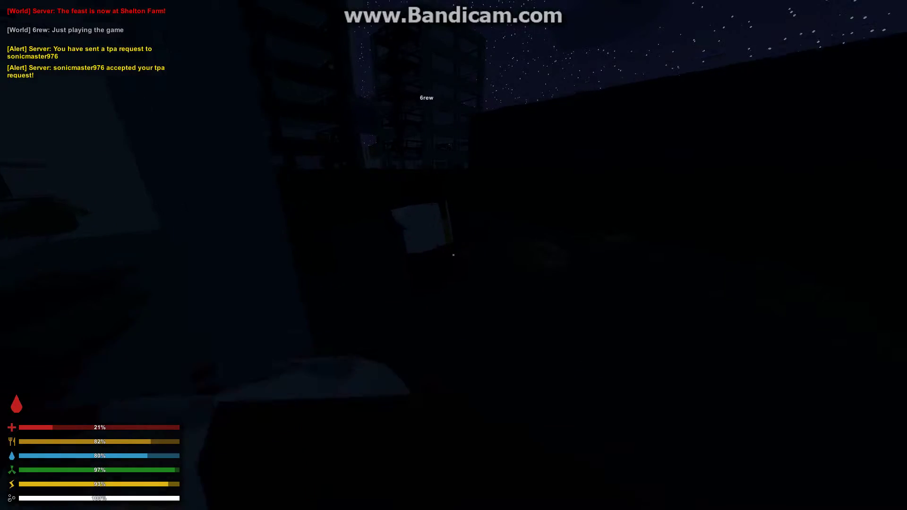
pyautogui.click(454, 256)
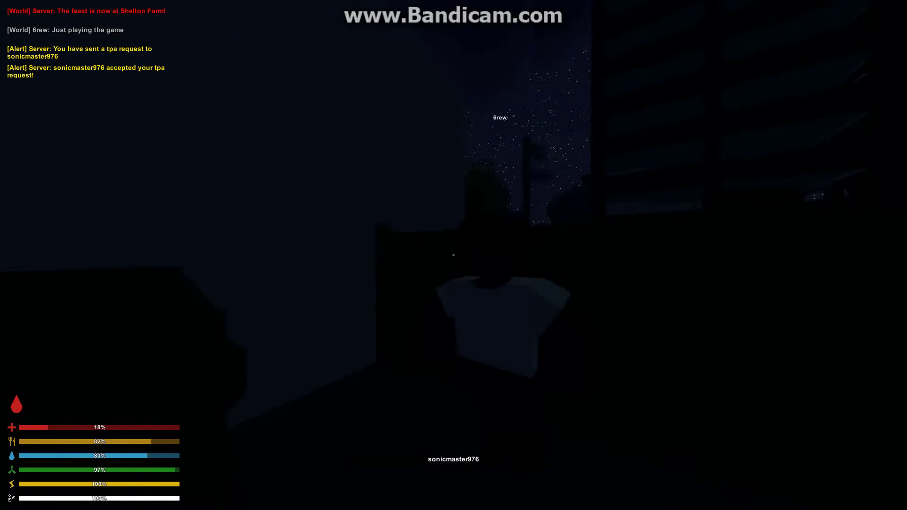
pyautogui.hotkey('shift', 'w')
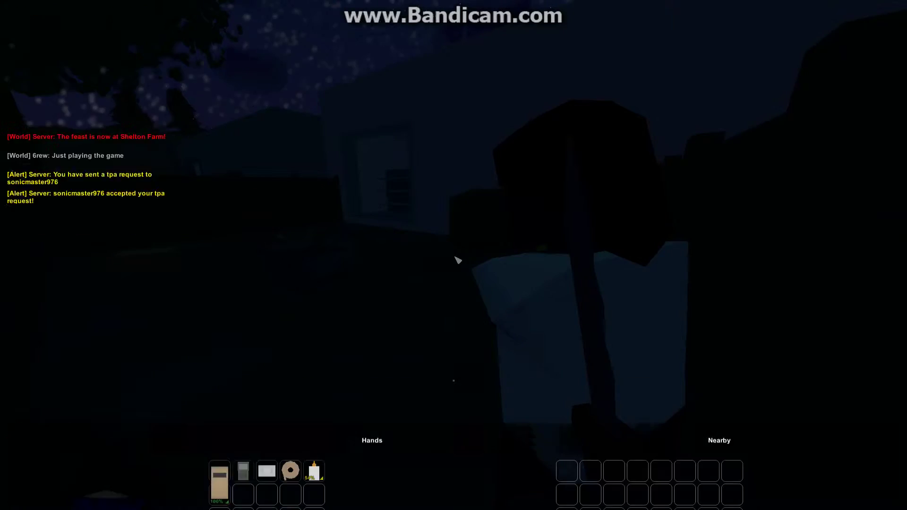
# Step: Reopen the inventory and close it without using the item
pyautogui.press('g')
pyautogui.press('g')
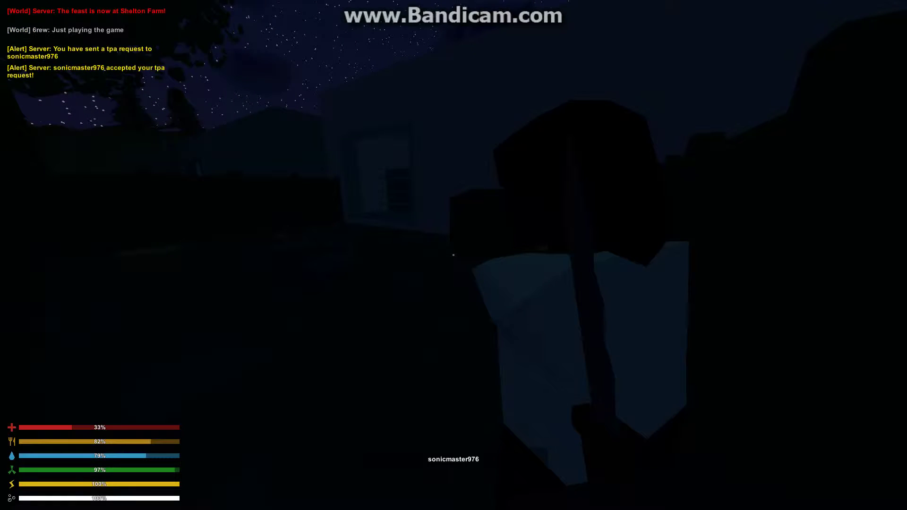
pyautogui.press('g')
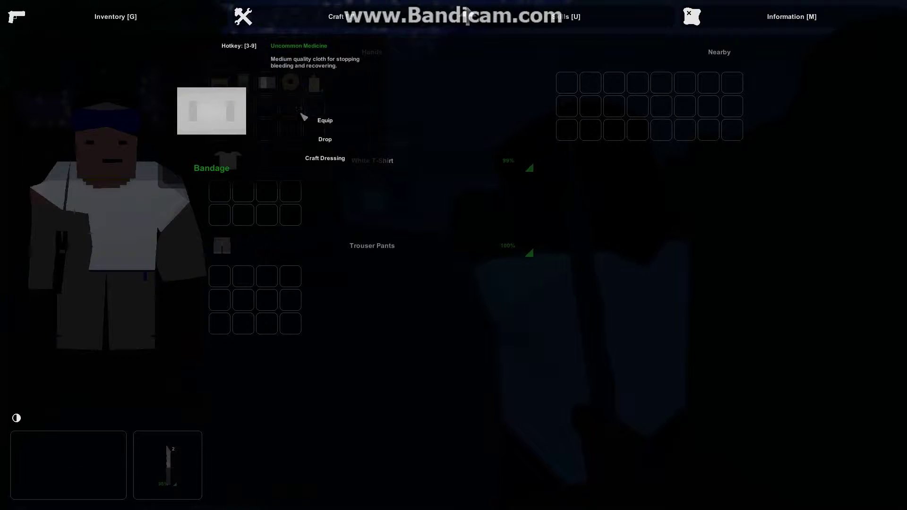
pyautogui.click(309, 124)
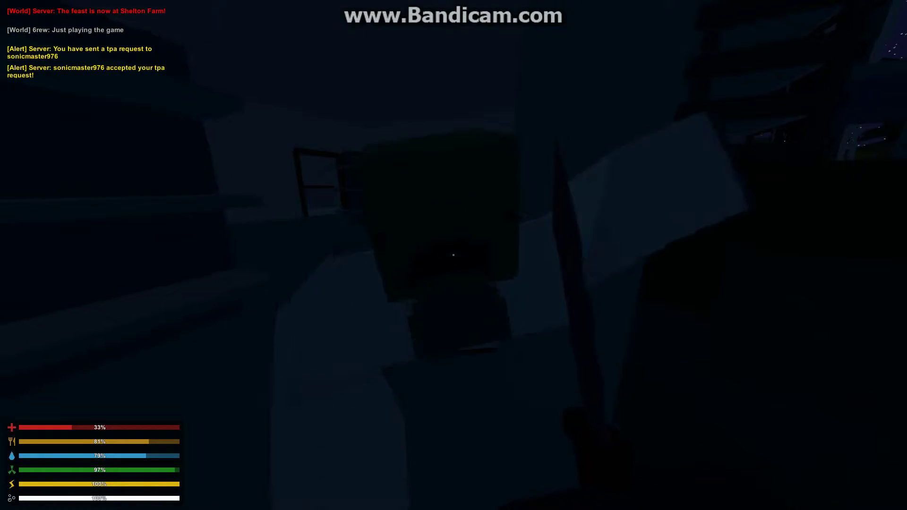
# Step: Kill the attacking zombie and cross the street toward the teammate
pyautogui.click(454, 255)
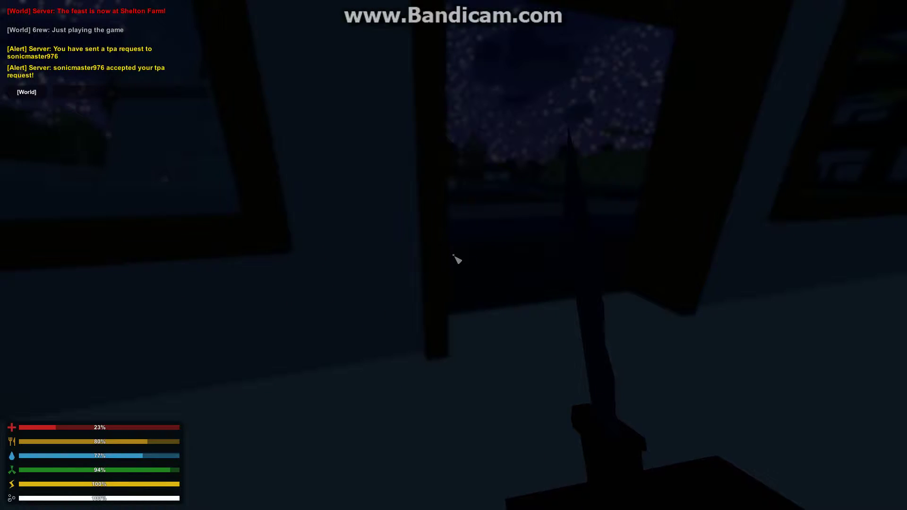
pyautogui.write('did')
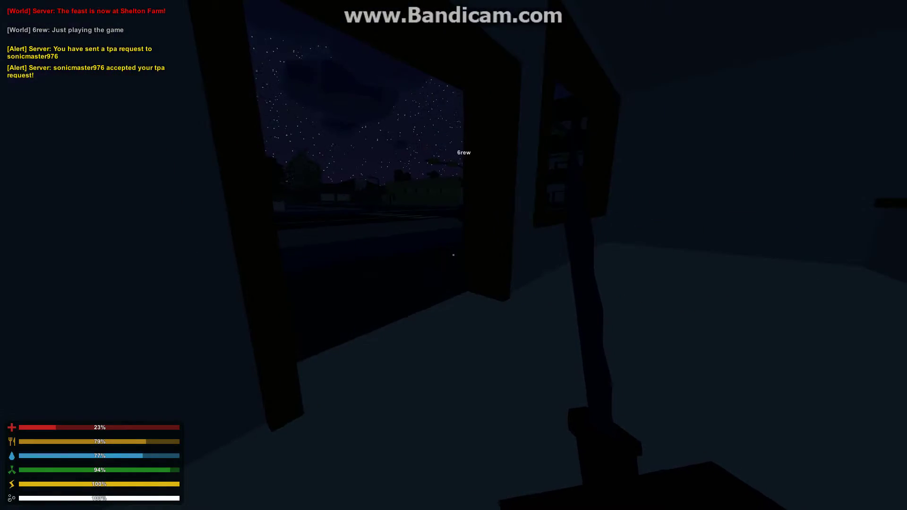
pyautogui.hotkey('shift', 'w')
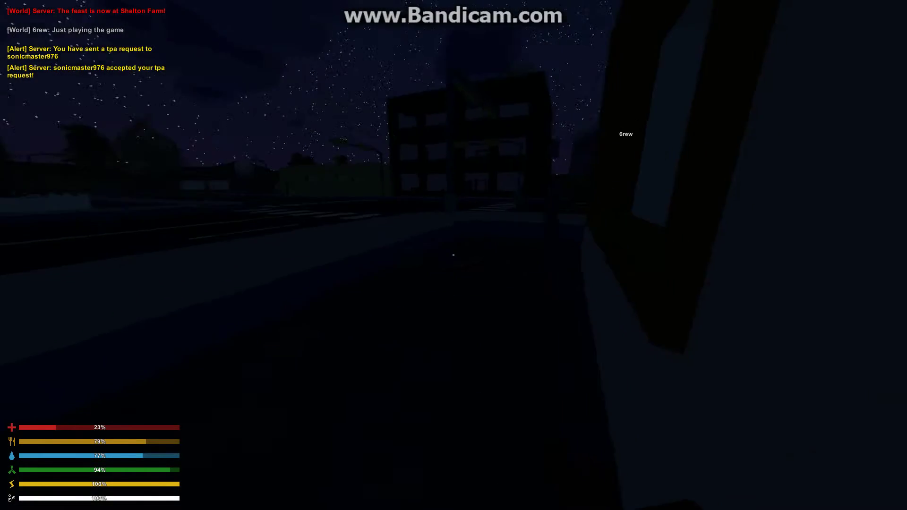
pyautogui.press('w')
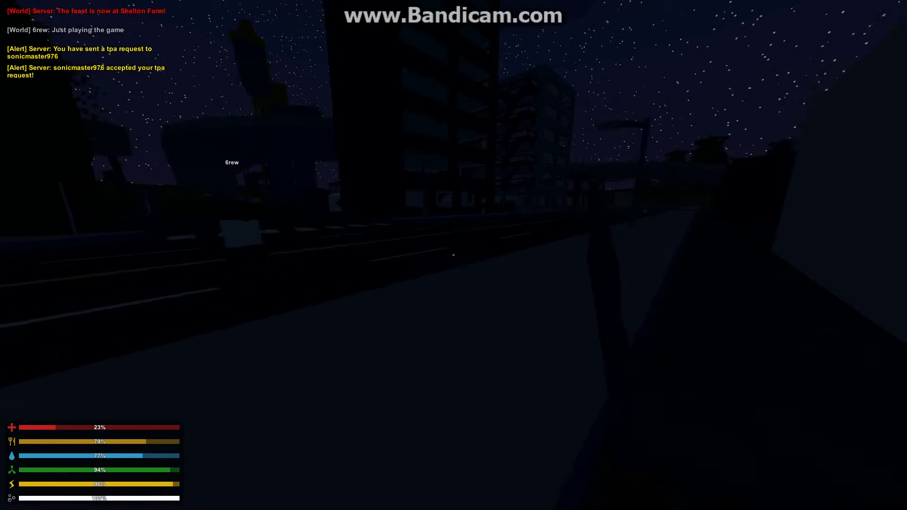
pyautogui.press('w')
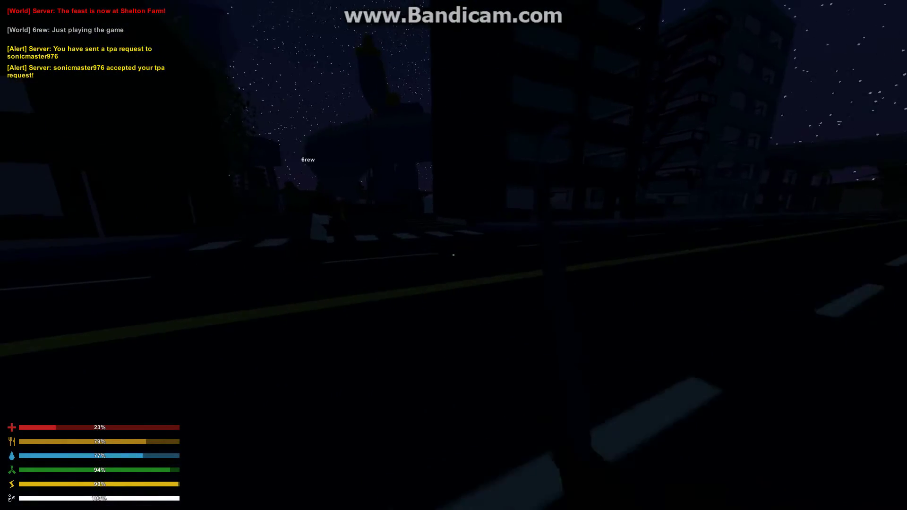
pyautogui.press('w')
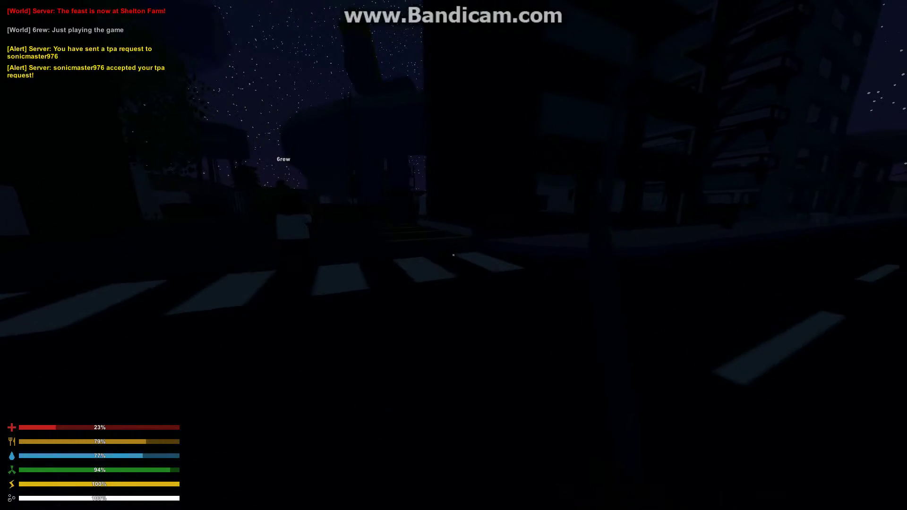
pyautogui.press('w')
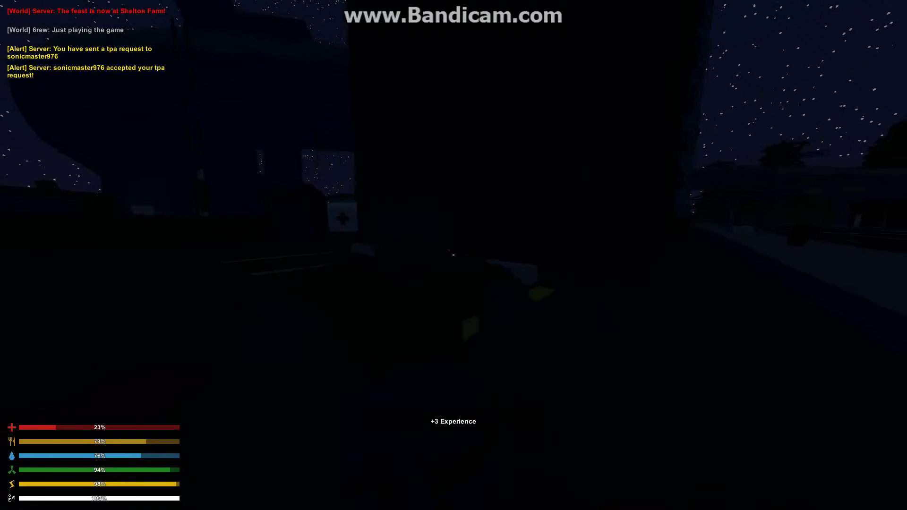
# Step: Check the inventory's nearby items and loot one
pyautogui.press('g')
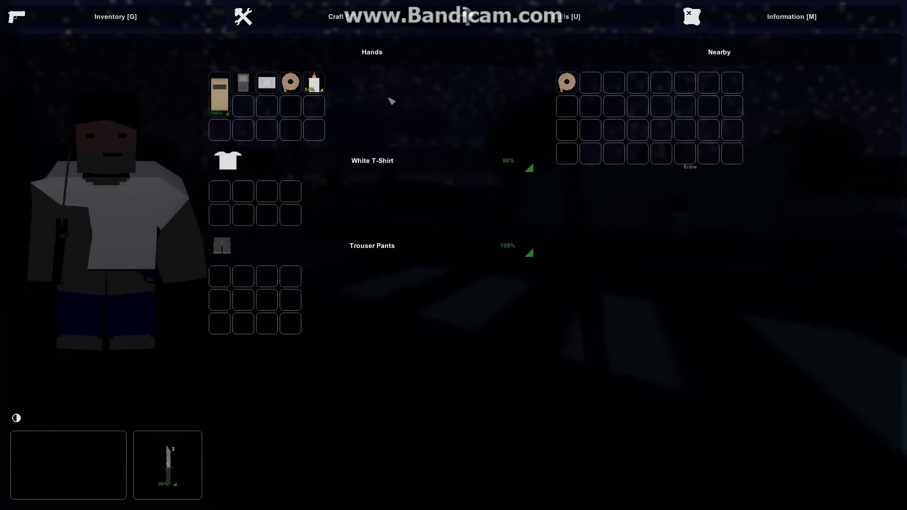
pyautogui.press('g')
pyautogui.press('w')
pyautogui.press('g')
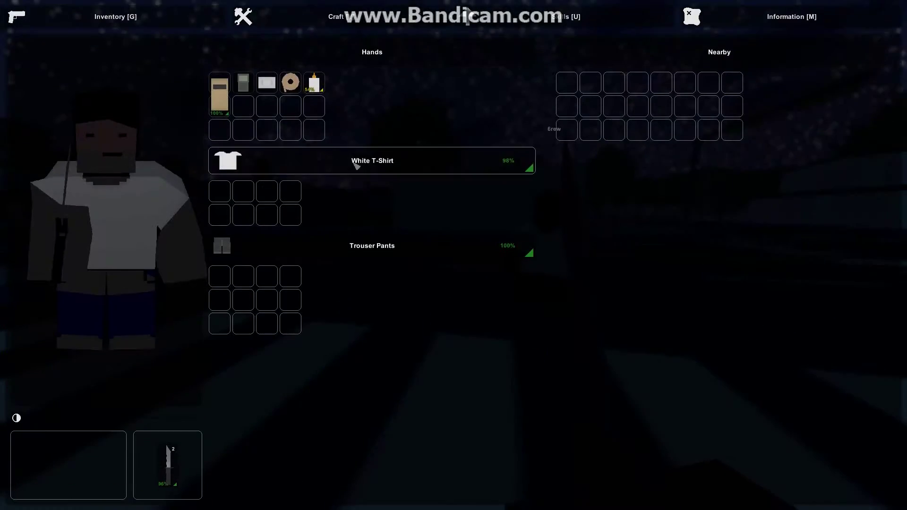
pyautogui.press('g')
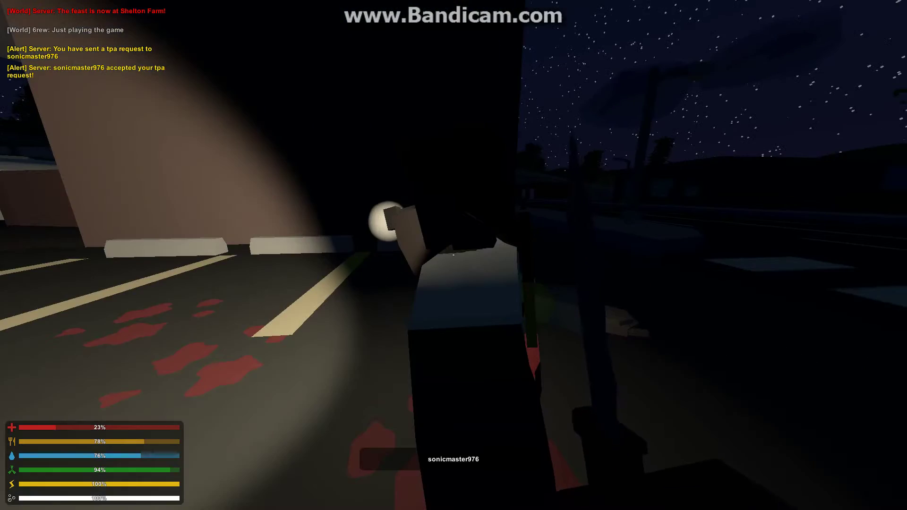
# Step: Equip the knife and scavenge past the marked crate toward the medical tents
pyautogui.press('2')
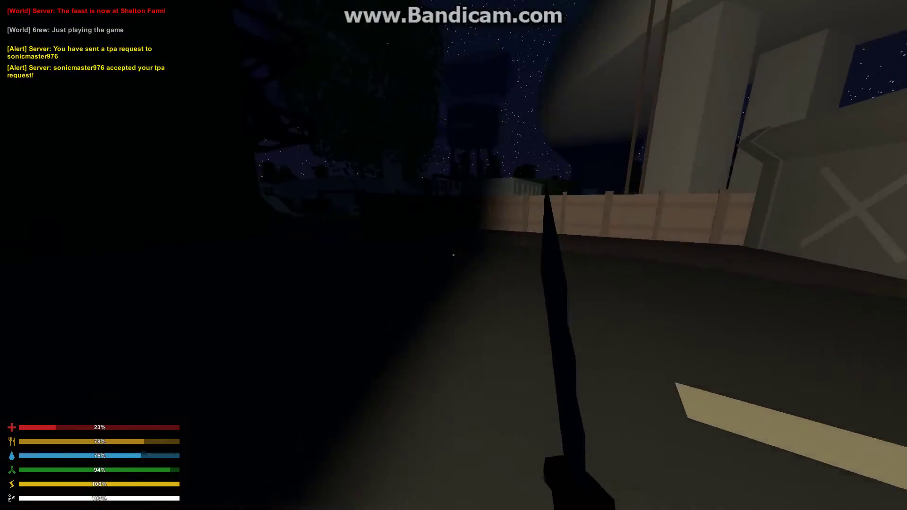
pyautogui.press('w')
pyautogui.press('w')
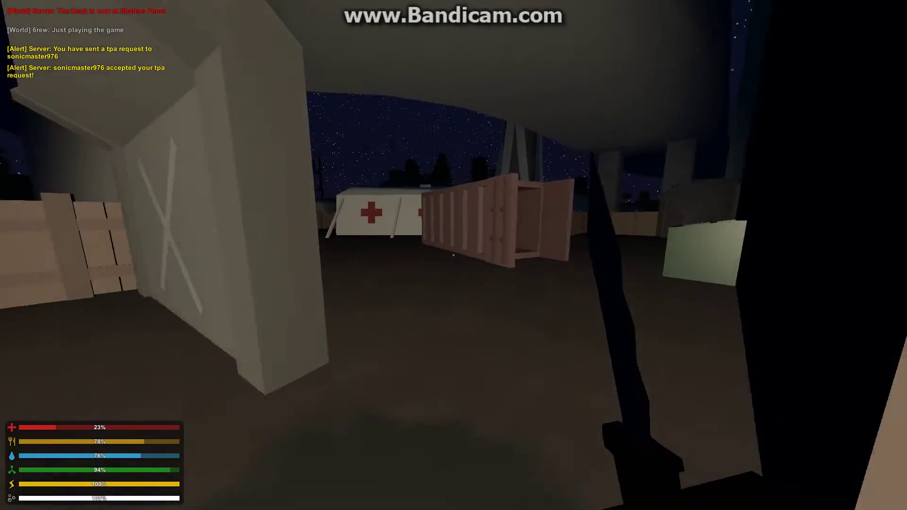
pyautogui.press('w')
pyautogui.press('w')
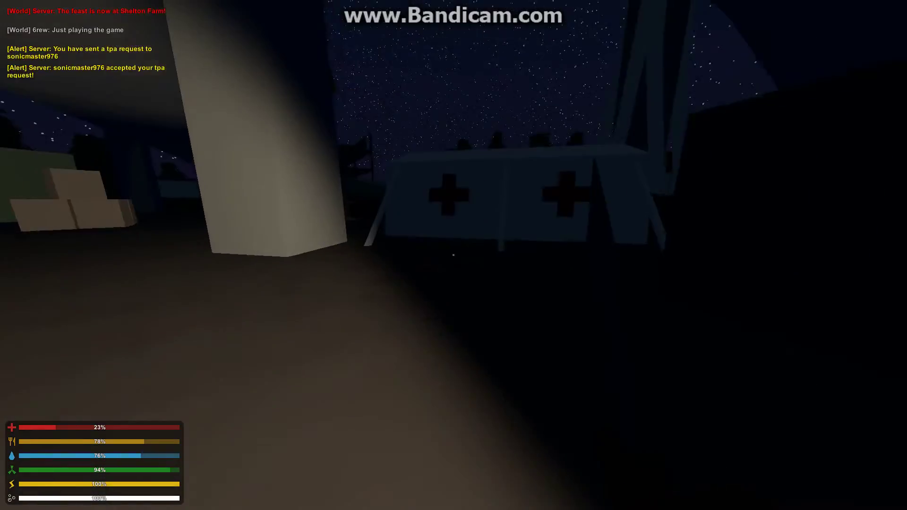
pyautogui.press('w')
pyautogui.press('w')
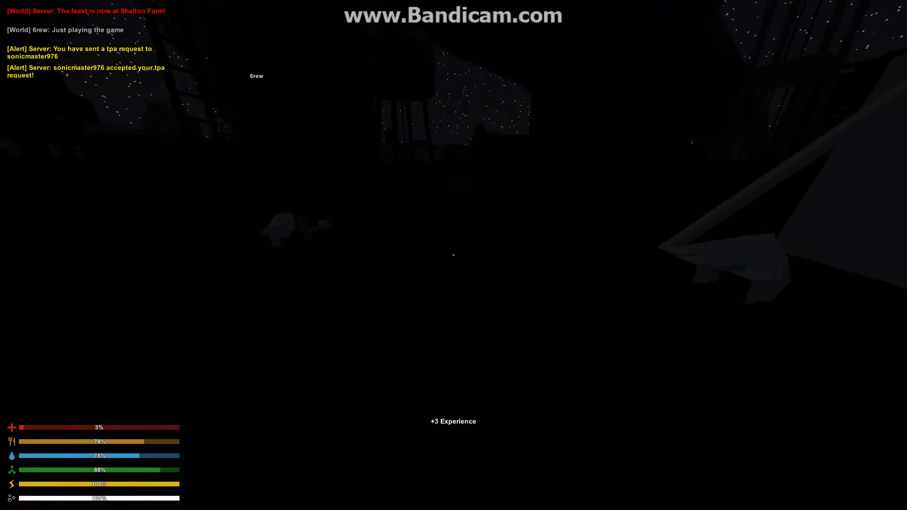
# Step: Inspect the bandage and vaccine recipe in the inventory
pyautogui.press('g')
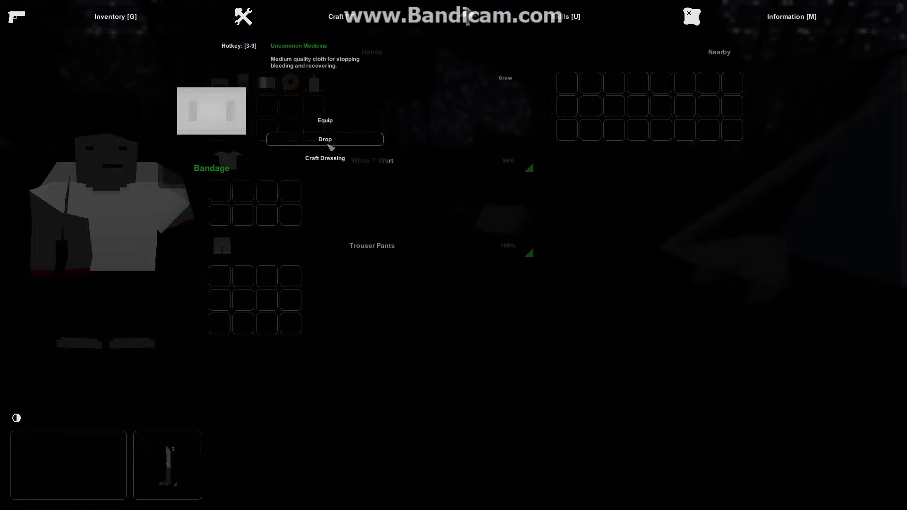
pyautogui.press('g')
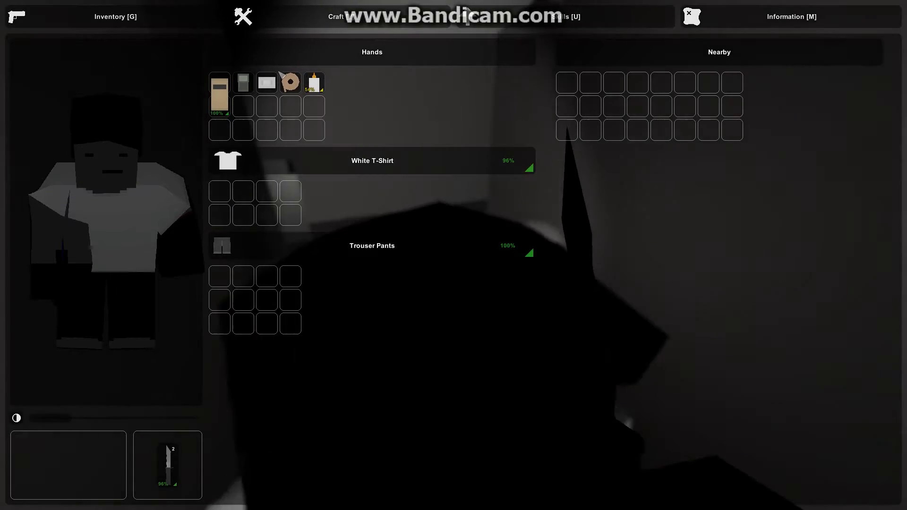
pyautogui.press('g')
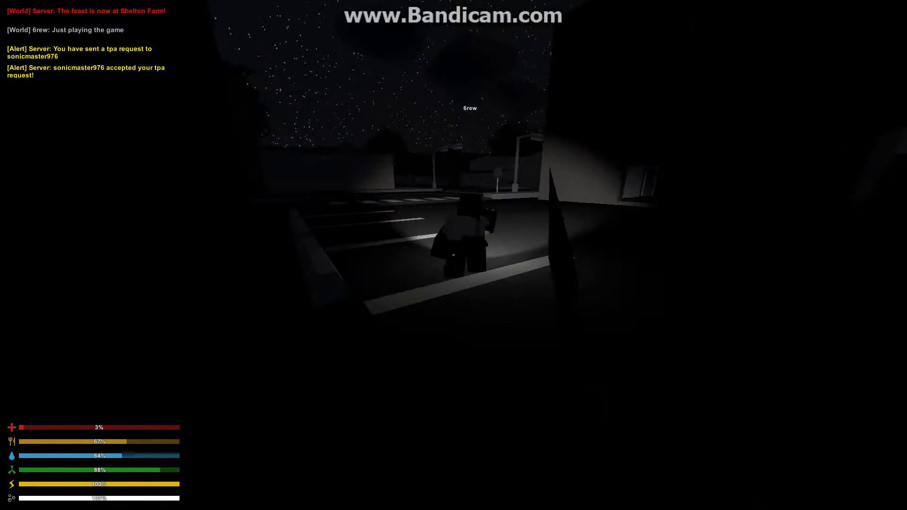
# Step: Follow the other player down the sidewalk, swapping the knife for the flashlight weapon
pyautogui.press('w')
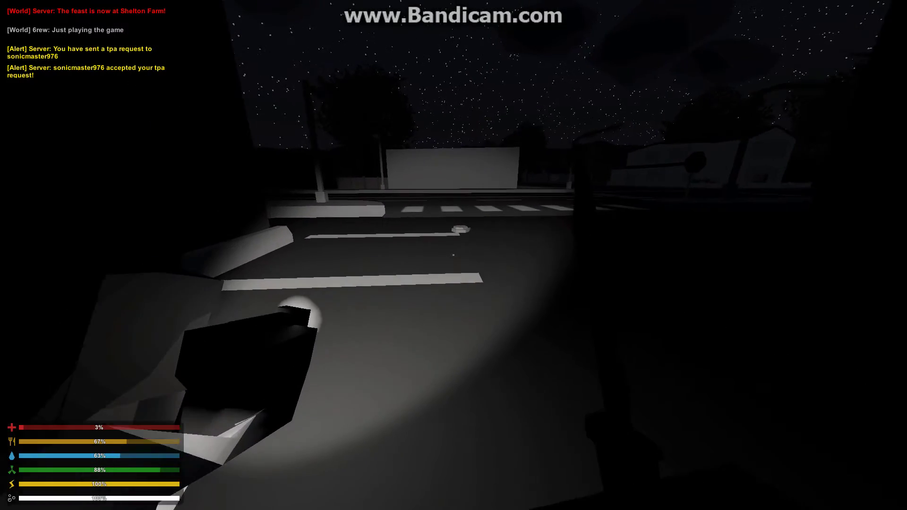
pyautogui.press('2')
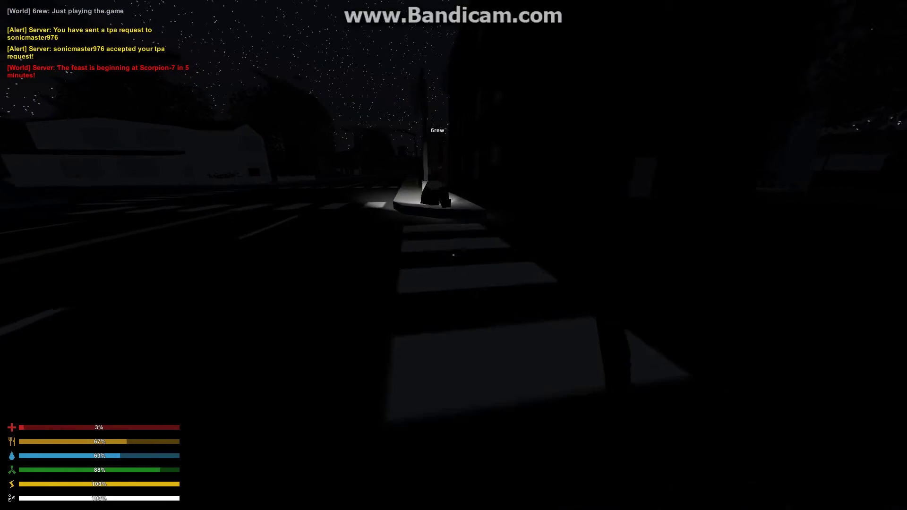
pyautogui.press('w')
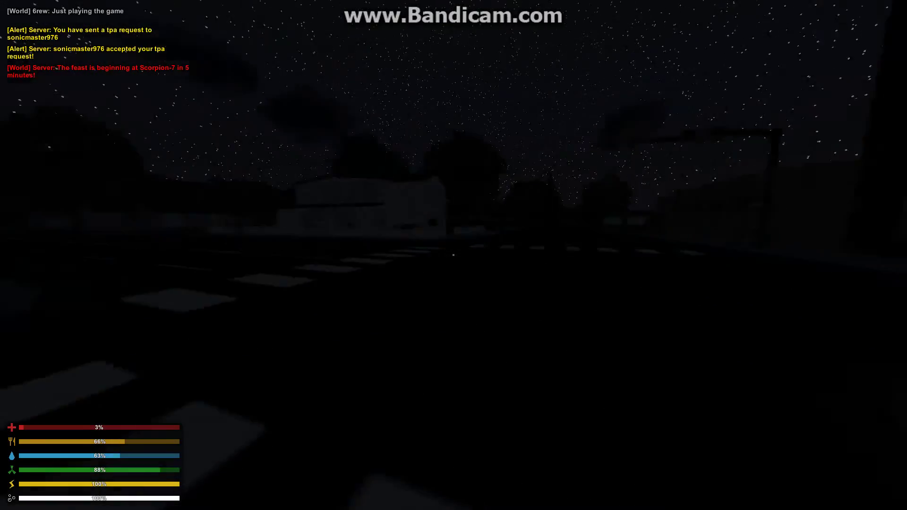
pyautogui.press('1')
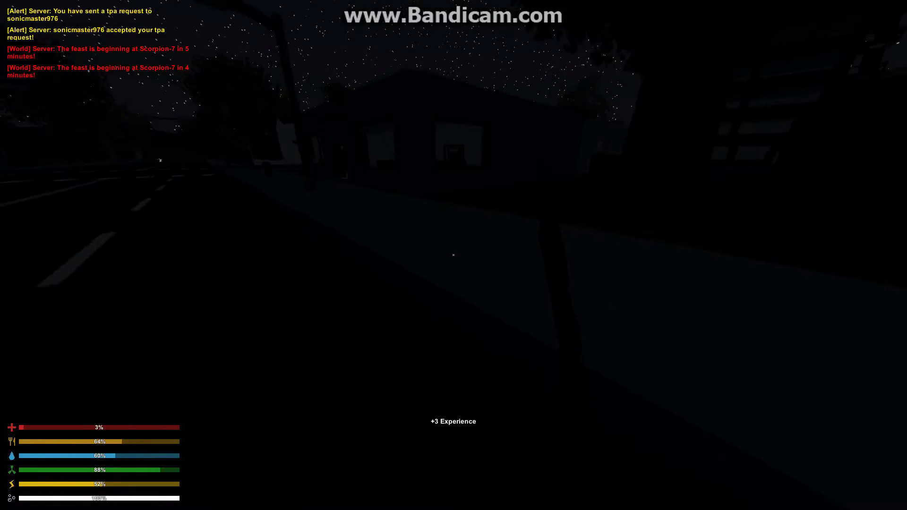
pyautogui.hotkey('shift', 'w')
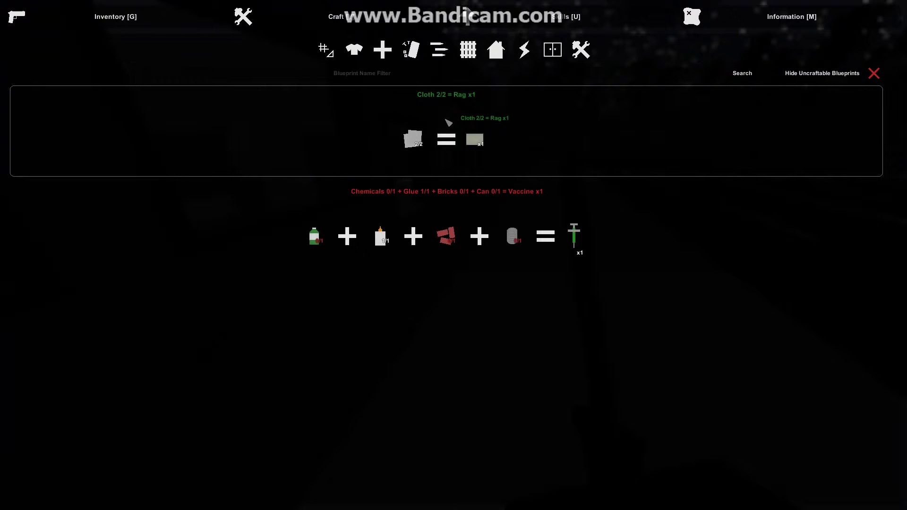
pyautogui.press('y')
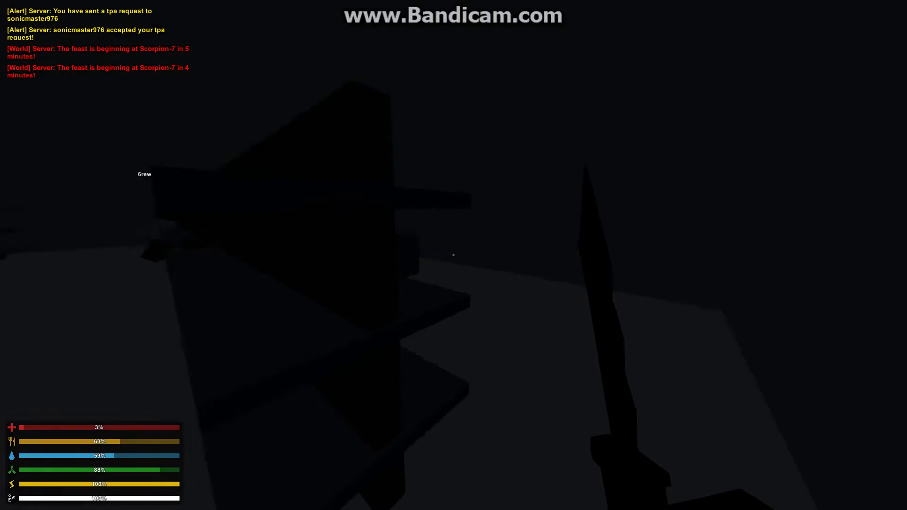
# Step: Run along the corridor to the makeshift vehicle until its Enter prompt shows
pyautogui.hotkey('shift', 'w')
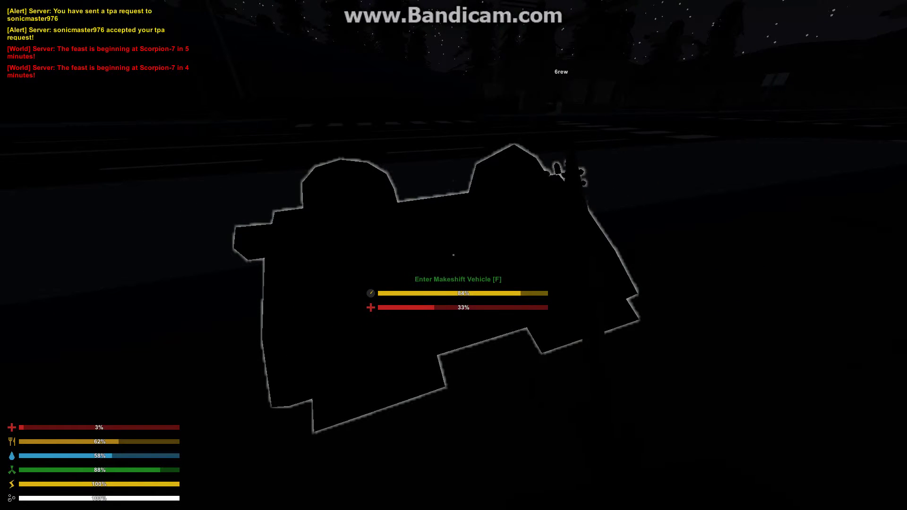
# Step: Enter and exit the makeshift vehicle, walk out the doorway, and check the inventory
pyautogui.press('f')
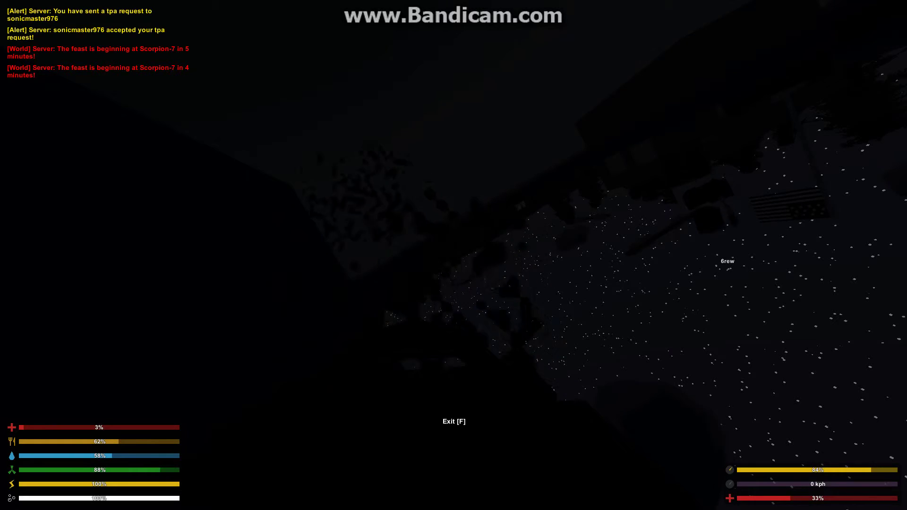
pyautogui.press('f')
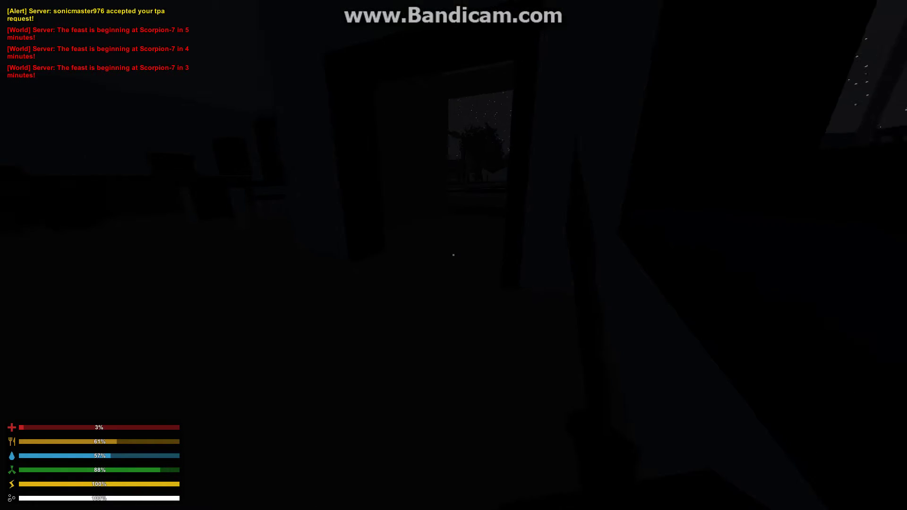
pyautogui.press('w')
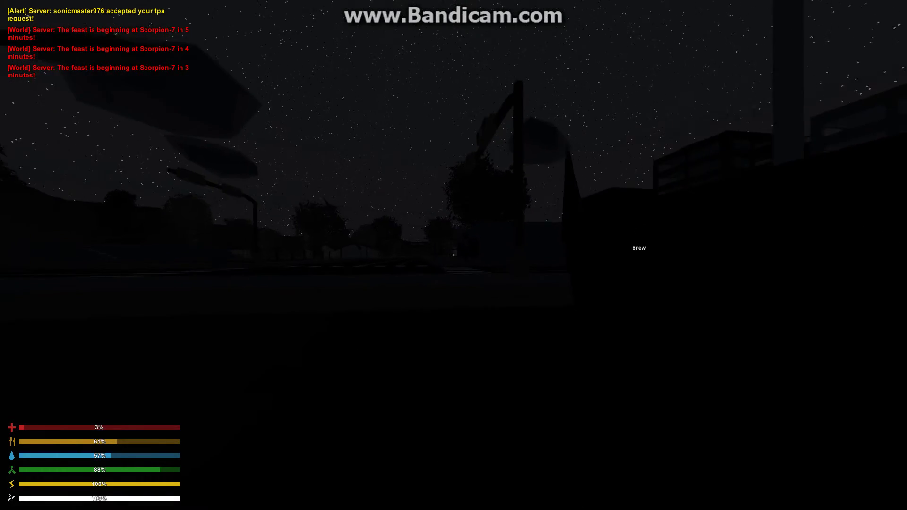
pyautogui.press('g')
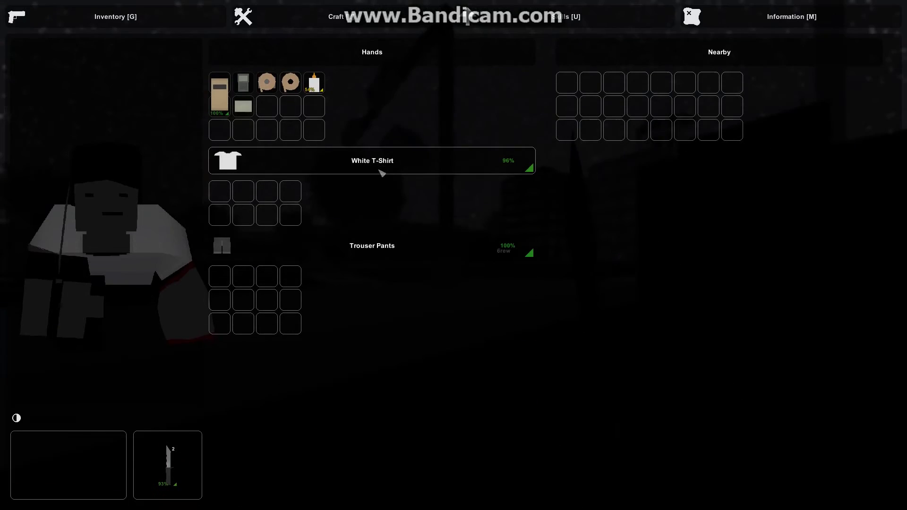
pyautogui.click(271, 122)
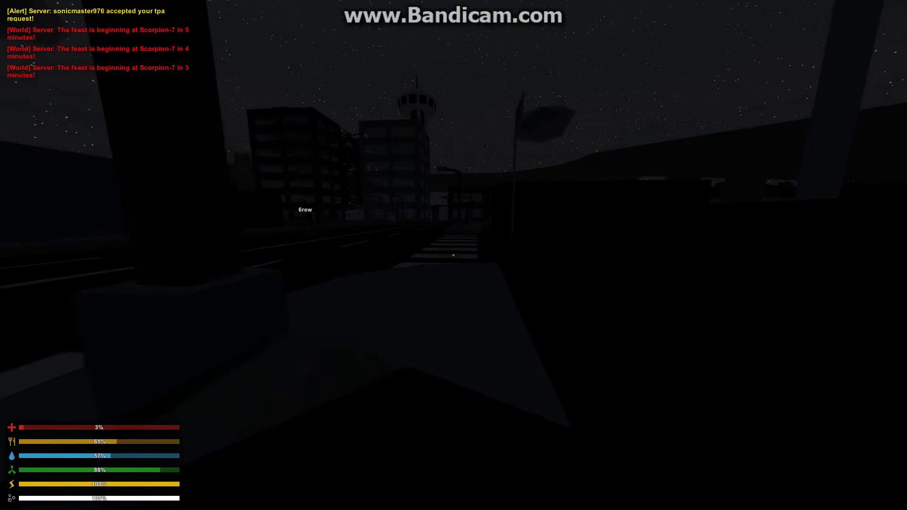
# Step: Cross the night street at the crosswalk toward the police building
pyautogui.press('w')
pyautogui.press('w')
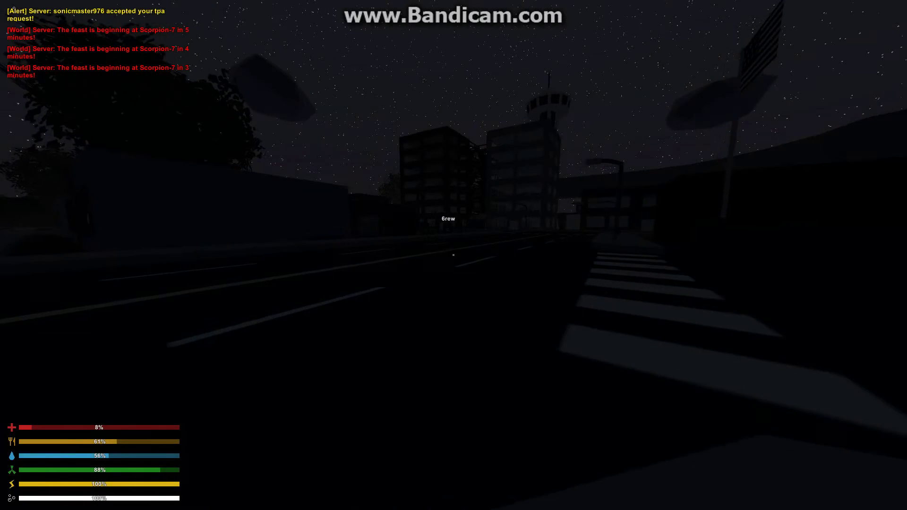
pyautogui.press('w')
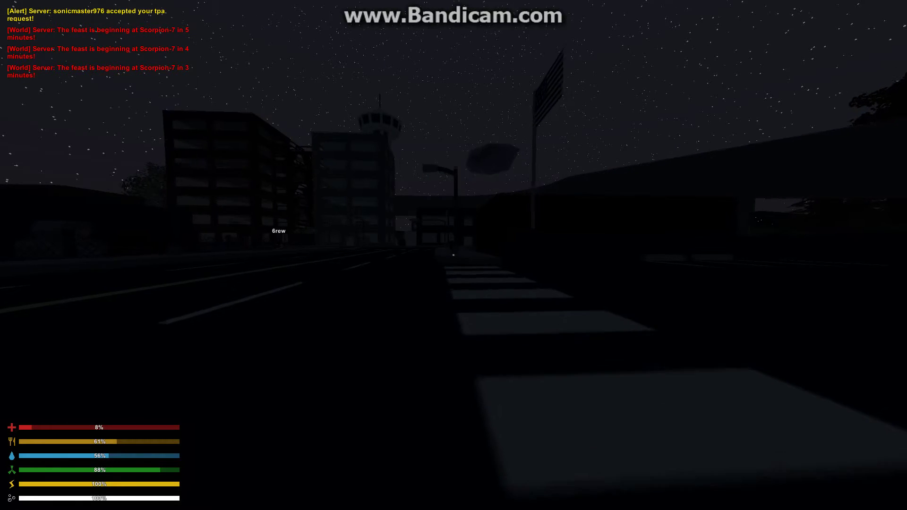
pyautogui.press('w')
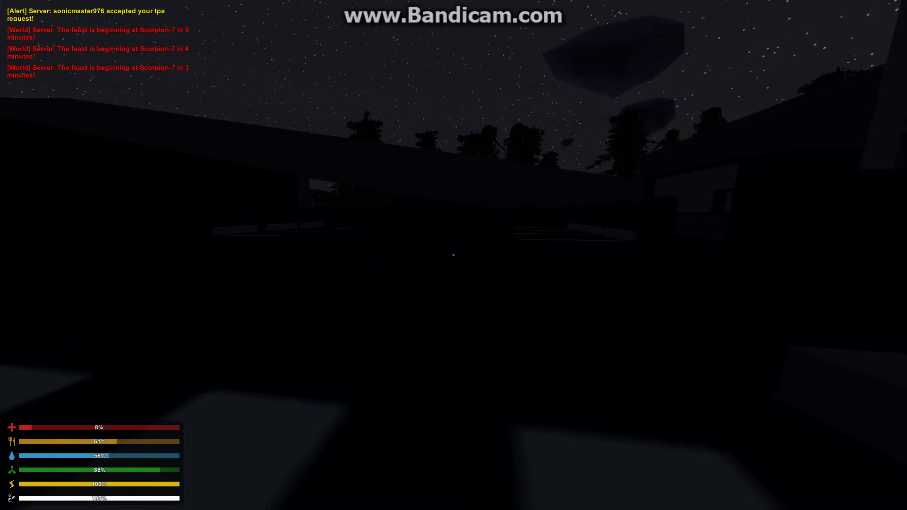
pyautogui.press('w')
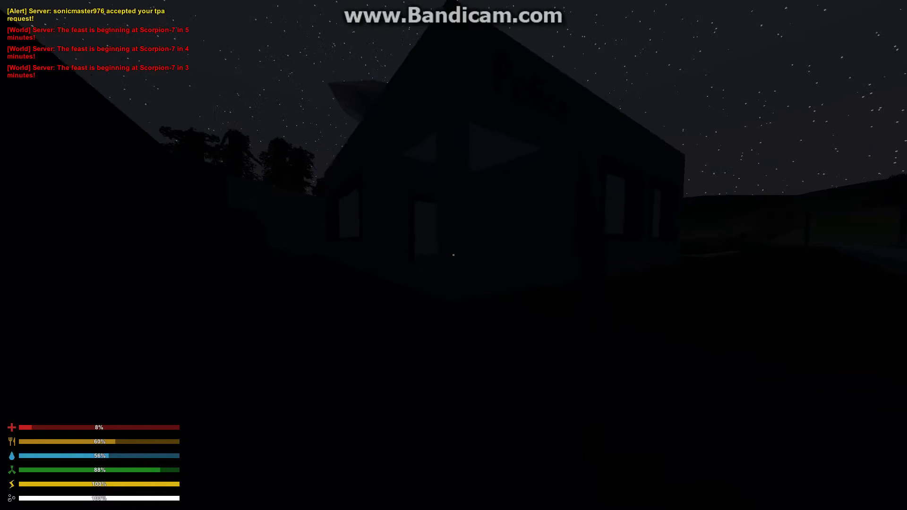
# Step: Enter the building's dark room and climb out its window onto the street
pyautogui.press('w')
pyautogui.press('w')
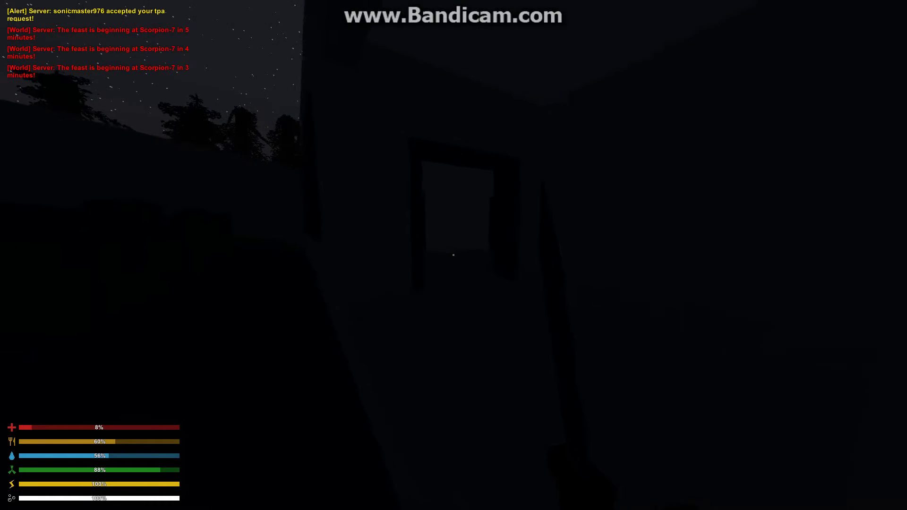
pyautogui.press('w')
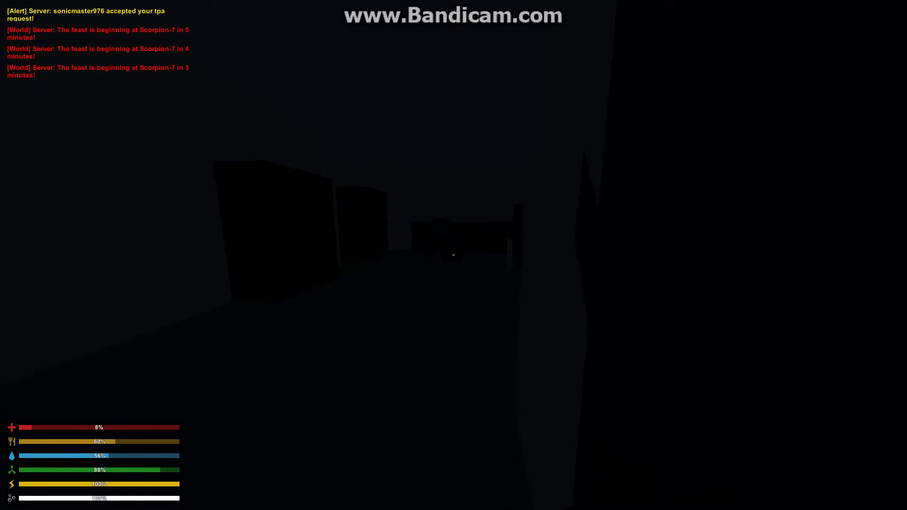
pyautogui.press('w')
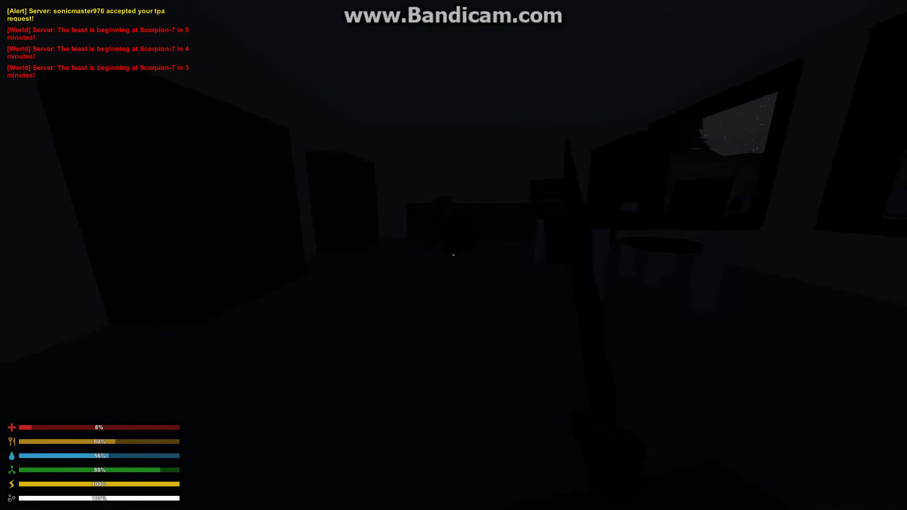
pyautogui.hotkey('shift', 'w')
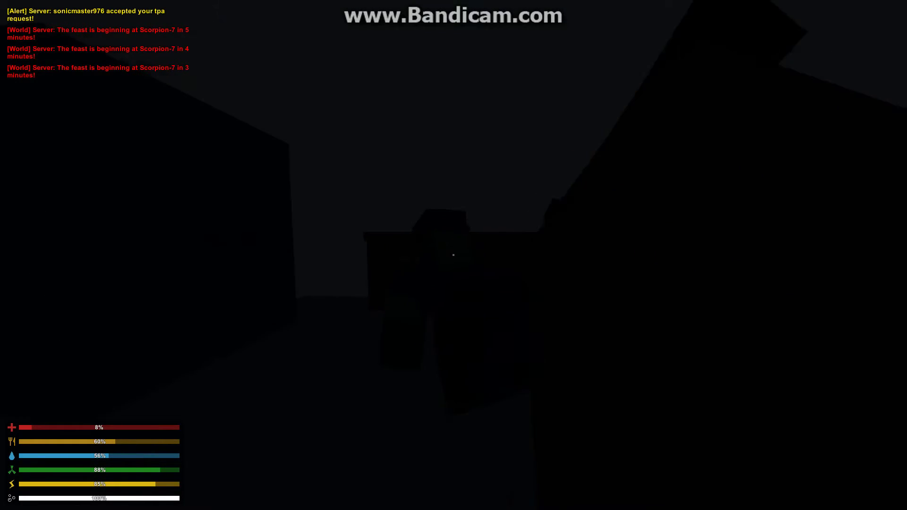
pyautogui.press('w')
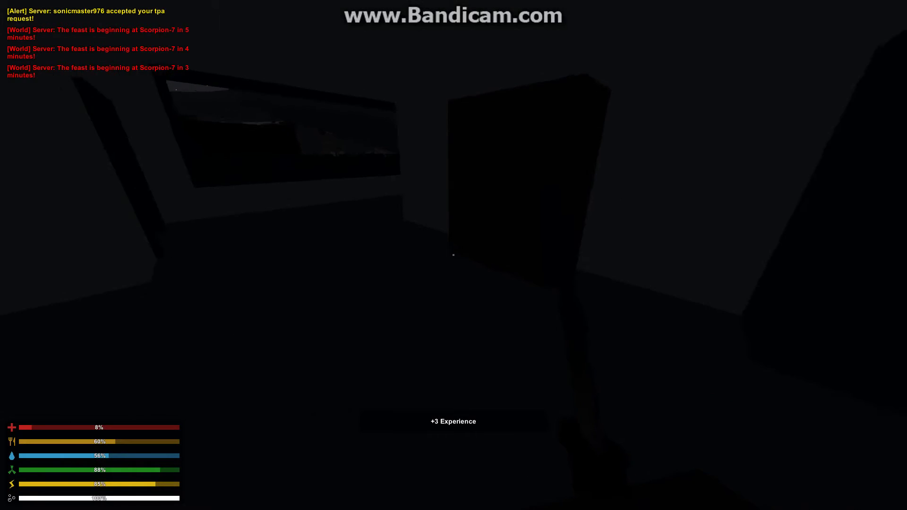
pyautogui.press('w')
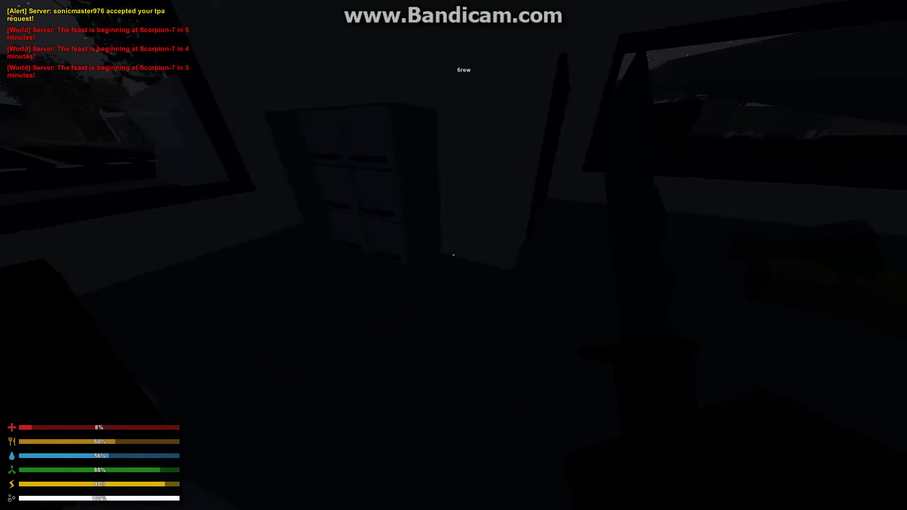
pyautogui.hotkey('shift', 'w')
# Step: Shoot two zombies on the street by the police building, then respawn after dying
pyautogui.press('1')
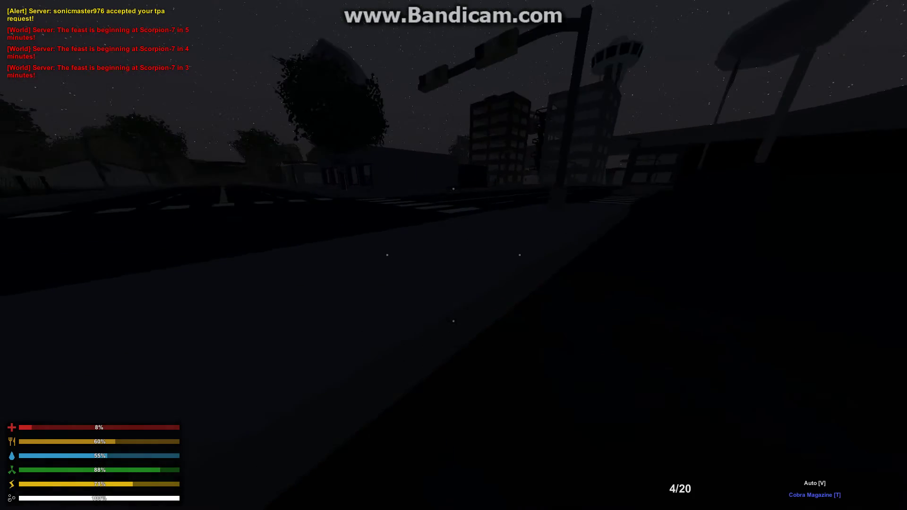
pyautogui.hotkey('shift', 'w')
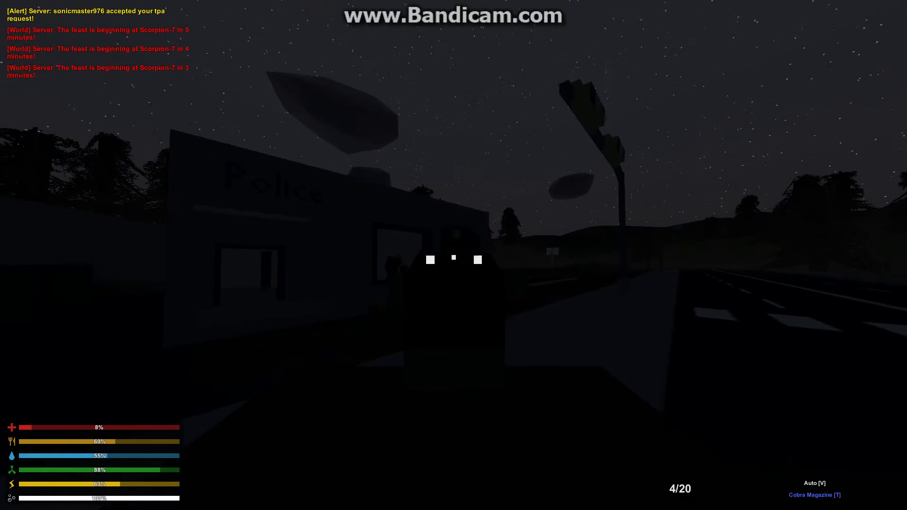
pyautogui.click(456, 259)
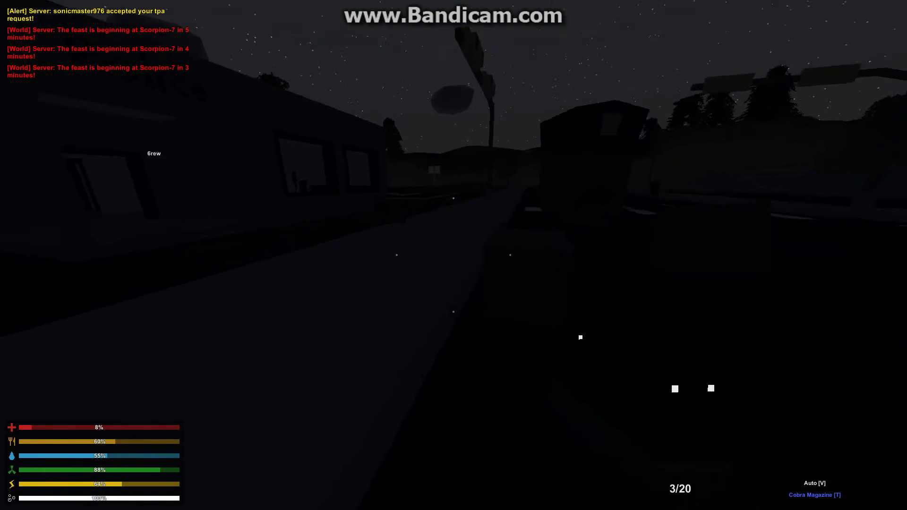
pyautogui.hotkey('shift', 'w')
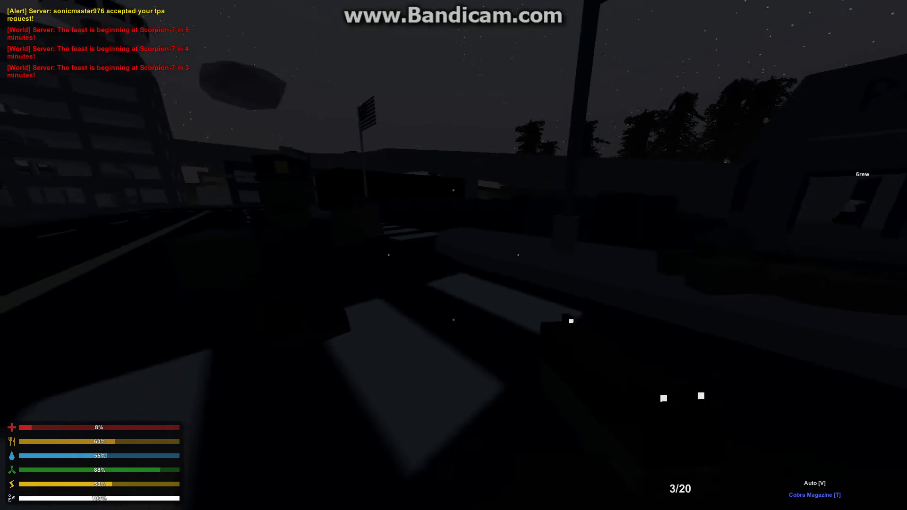
pyautogui.click(454, 256)
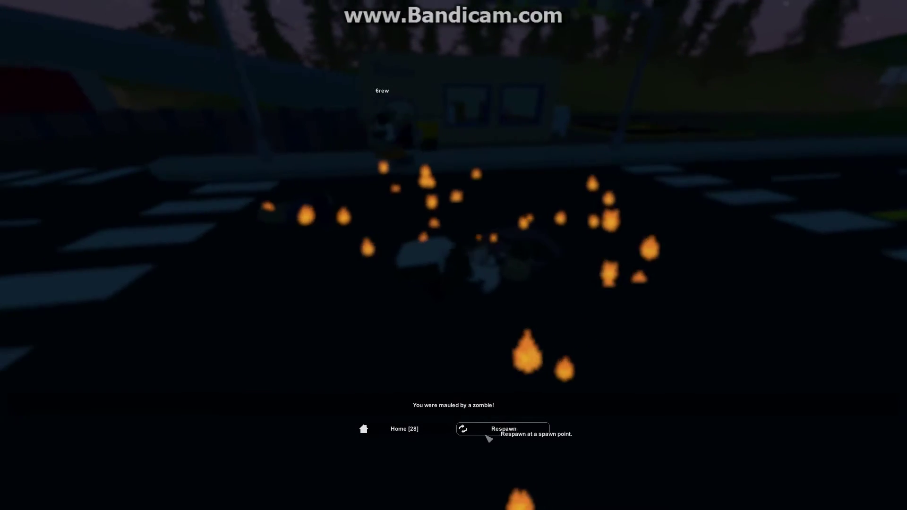
pyautogui.click(487, 435)
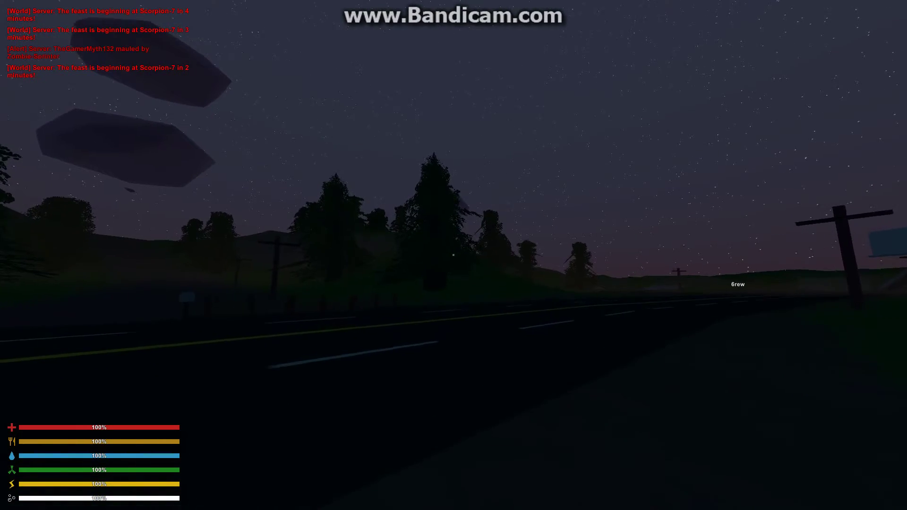
# Step: Walk the night road near Arlington Farm and open the map showing the teammate by Seattle
pyautogui.press('w')
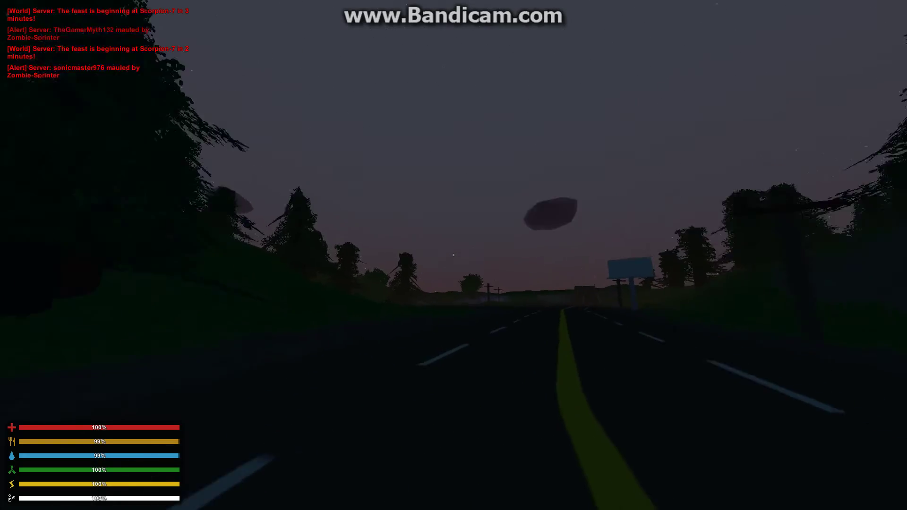
pyautogui.press('m')
# Step: Pan the map toward Everett and Scorpion-7, then close it
pyautogui.moveTo(447, 370); pyautogui.dragTo(238, 142)
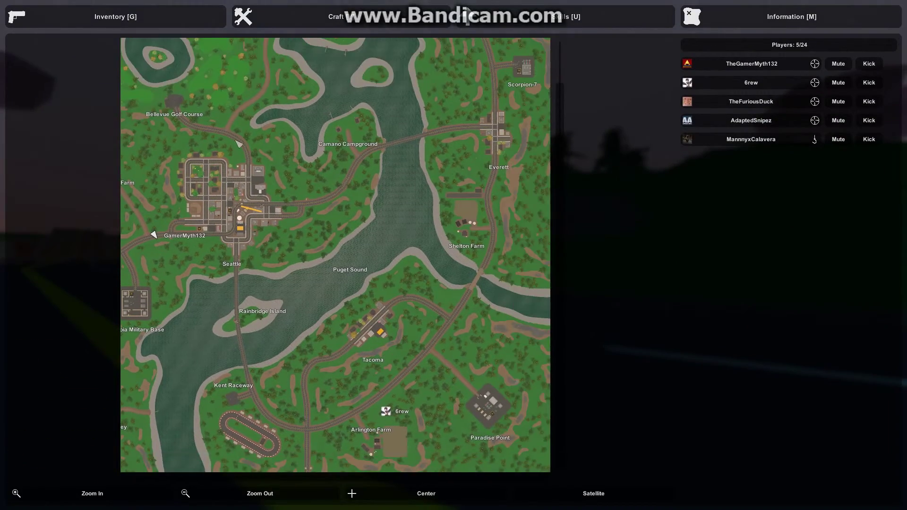
pyautogui.press('m')
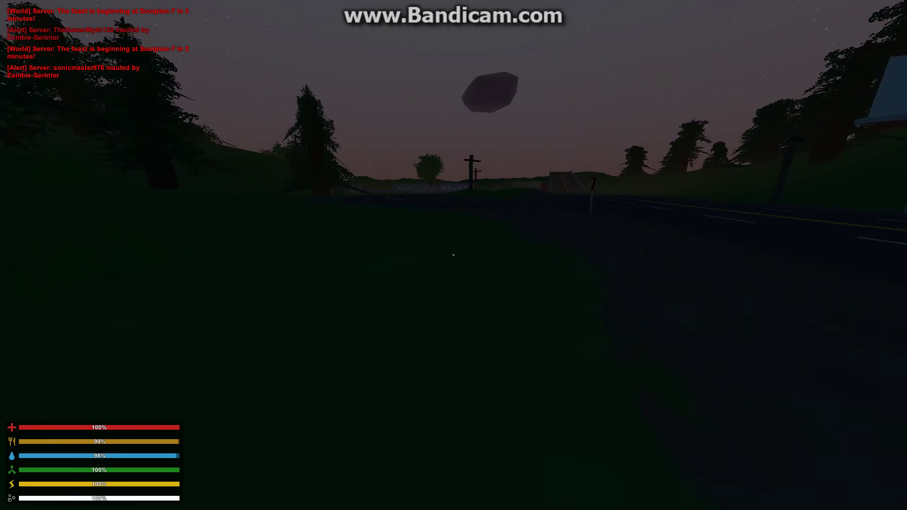
# Step: Walk past the pole toward the city, pick up the axe on the road, and open the inventory
pyautogui.press('w')
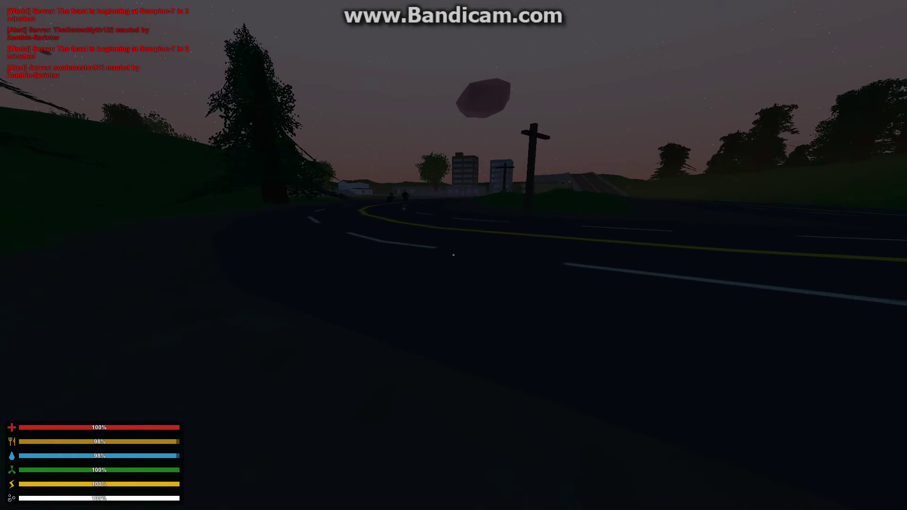
pyautogui.press('w')
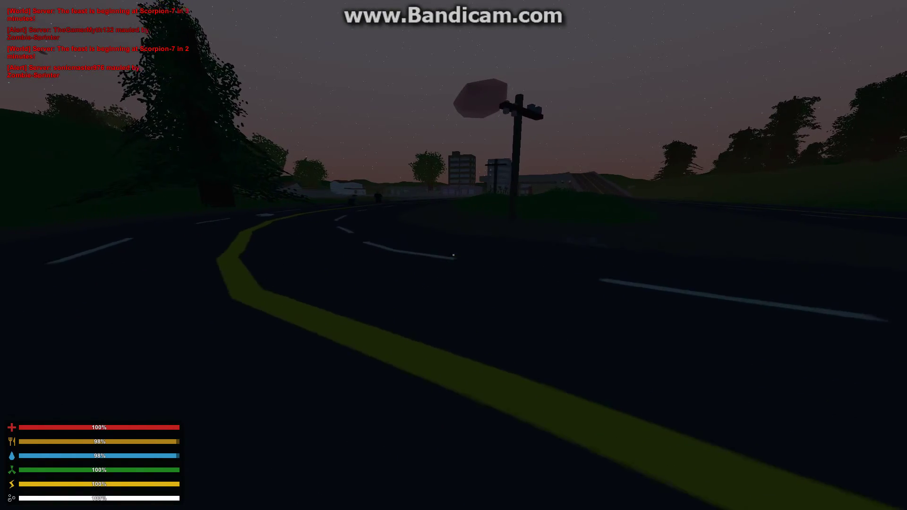
pyautogui.press('w')
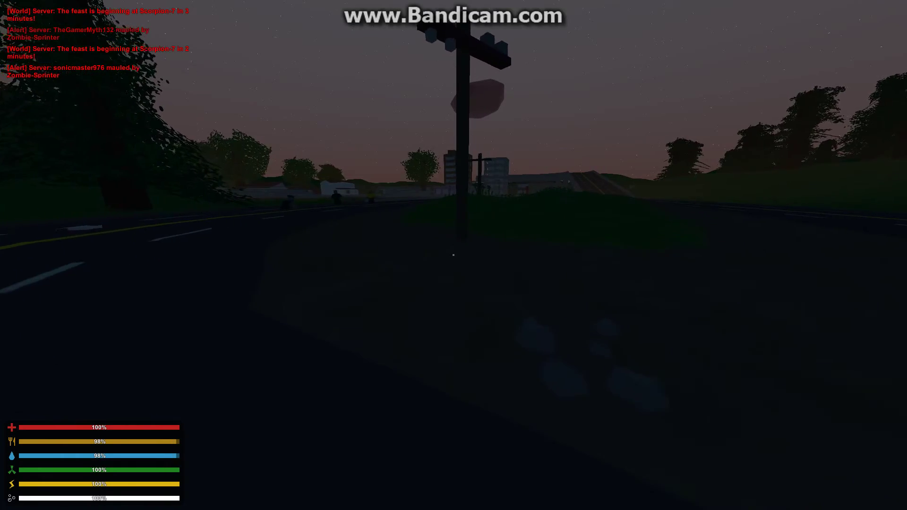
pyautogui.press('w')
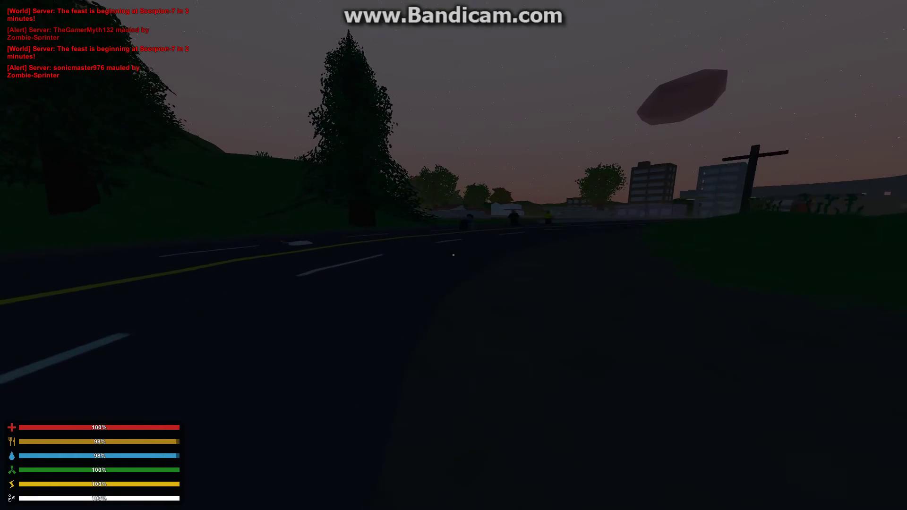
pyautogui.press('w')
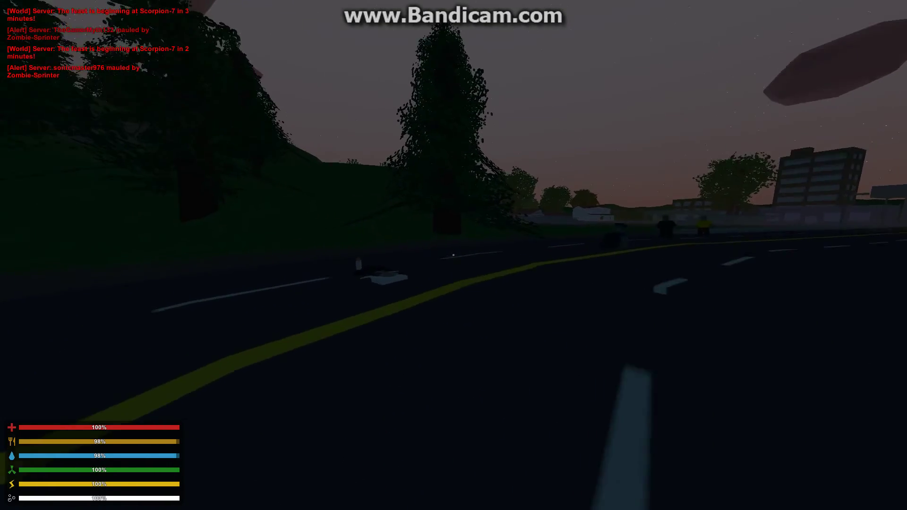
pyautogui.press('w')
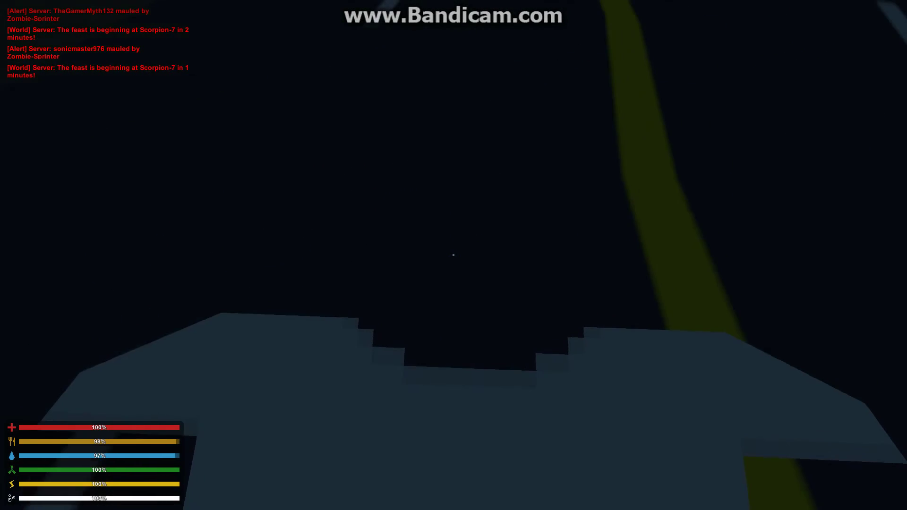
pyautogui.press('g')
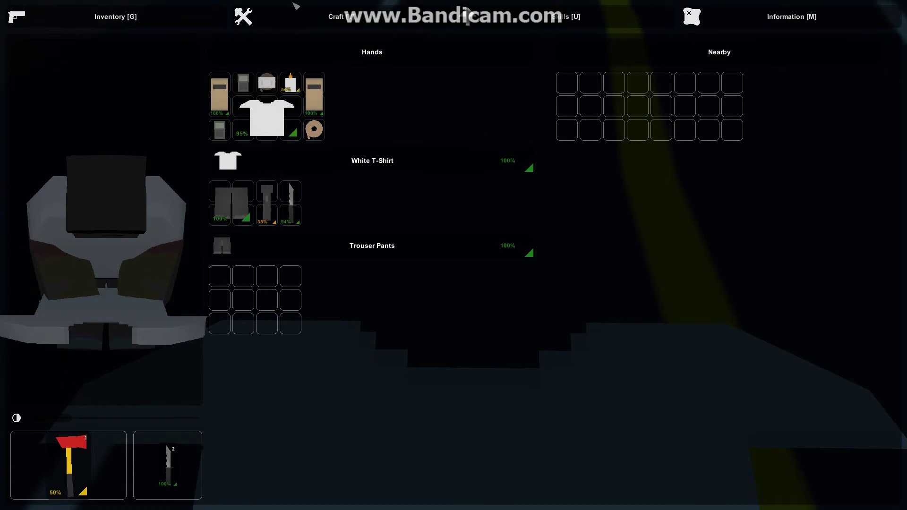
# Step: Craft cloth from the White T-Shirt and Trouser Pants, stow the fire axe, and close the inventory
pyautogui.click(298, 9)
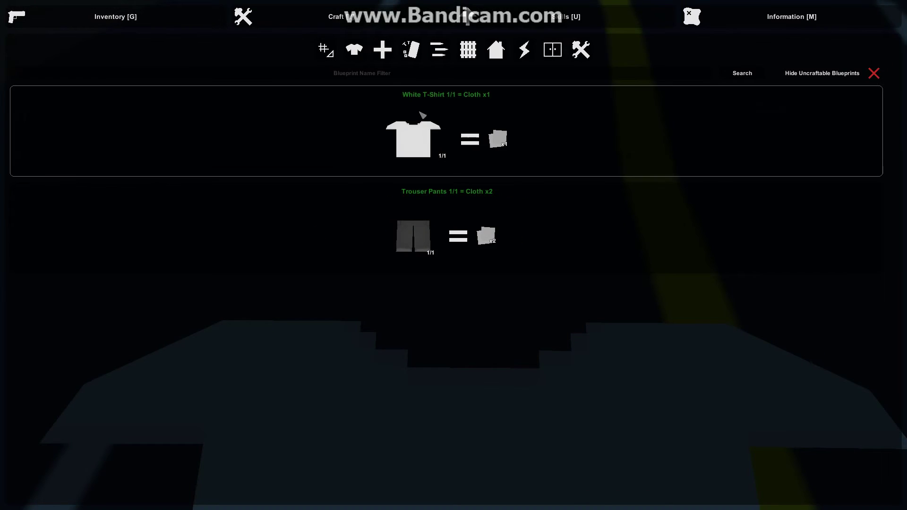
pyautogui.click(423, 122)
pyautogui.click(422, 146)
pyautogui.press('Escape')
pyautogui.press('g')
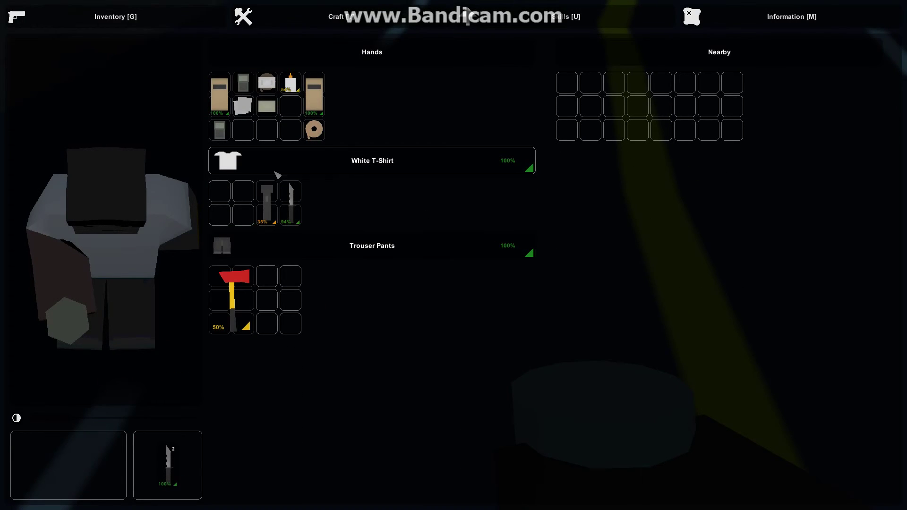
pyautogui.press('g')
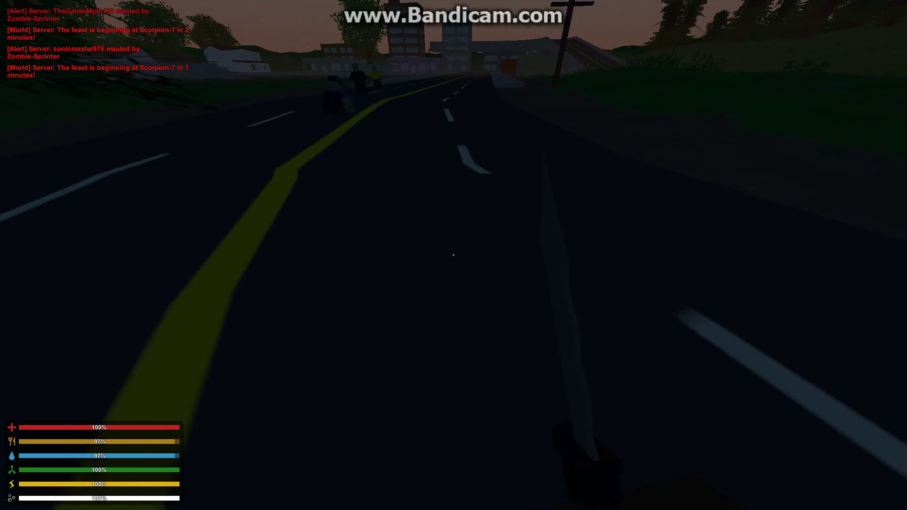
# Step: Advance toward the airport and knife down the zombie ahead, earning +3 experience
pyautogui.press('w')
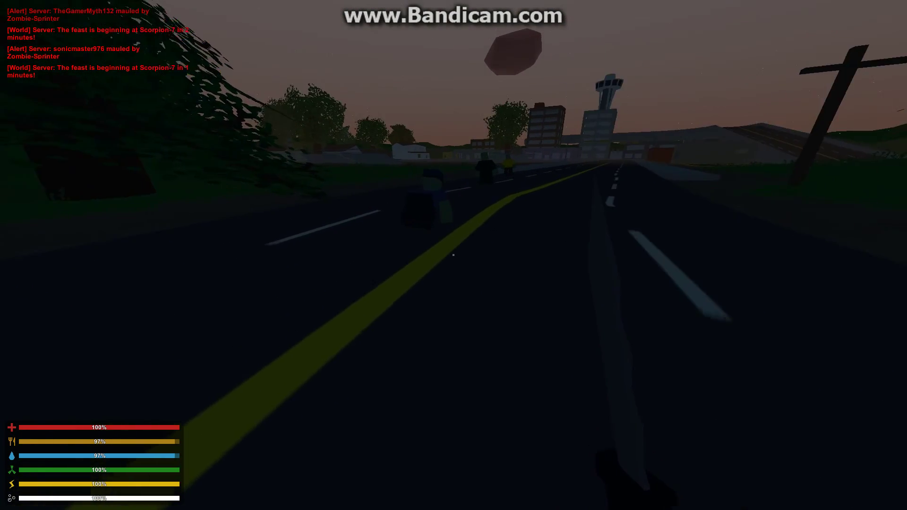
pyautogui.click(454, 255)
pyautogui.click(454, 255)
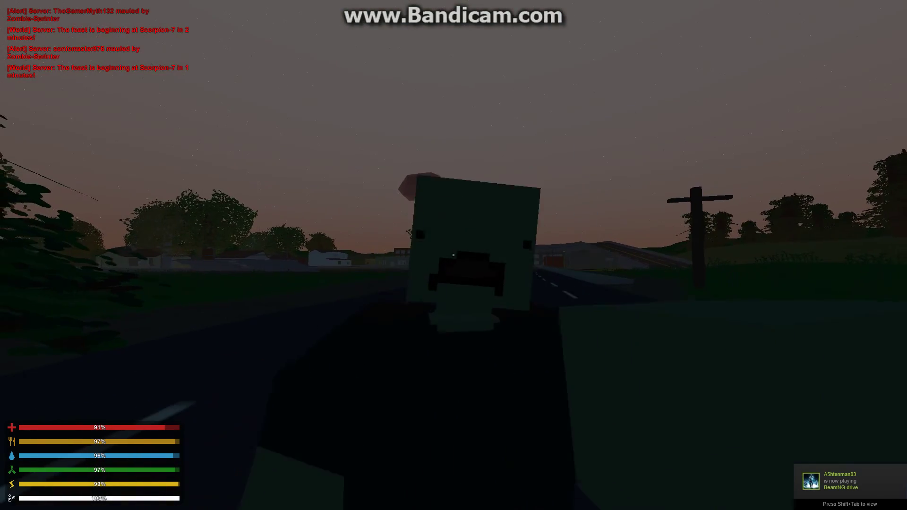
pyautogui.click(453, 255)
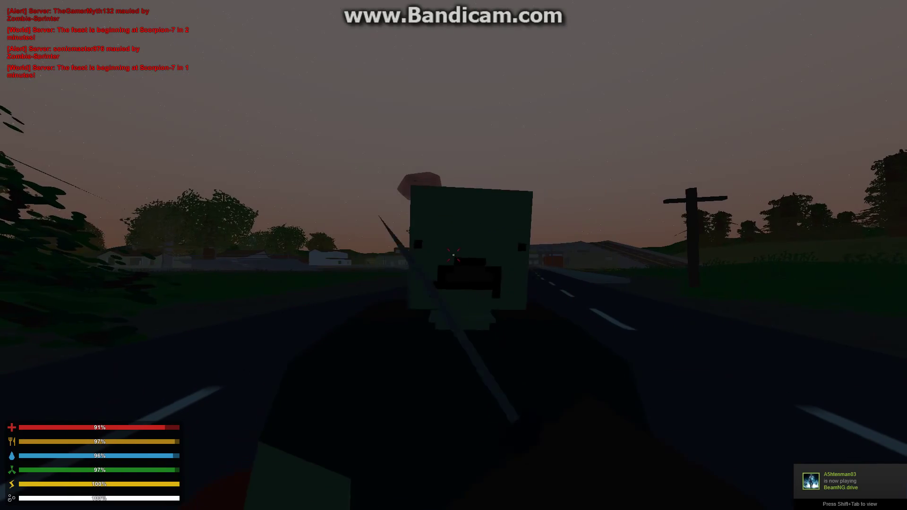
pyautogui.click(454, 255)
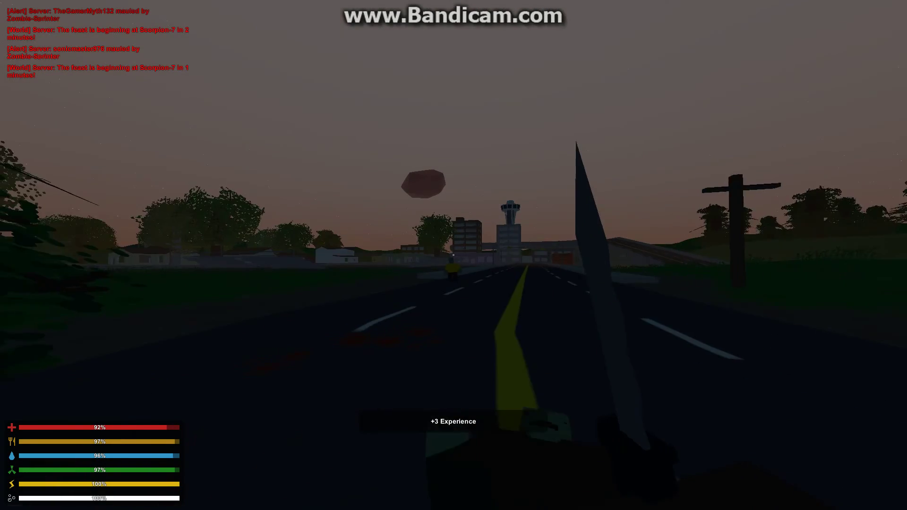